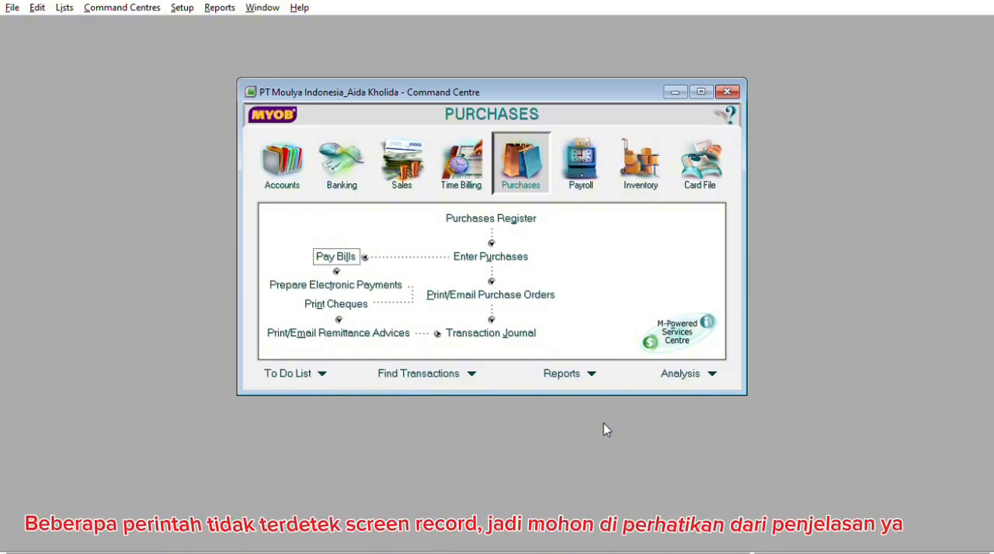
# Start a bill payment from Cash in Bank to supplier PT Cahaya Ilahi with cheque number KKMI1202
pyautogui.click(351, 257)
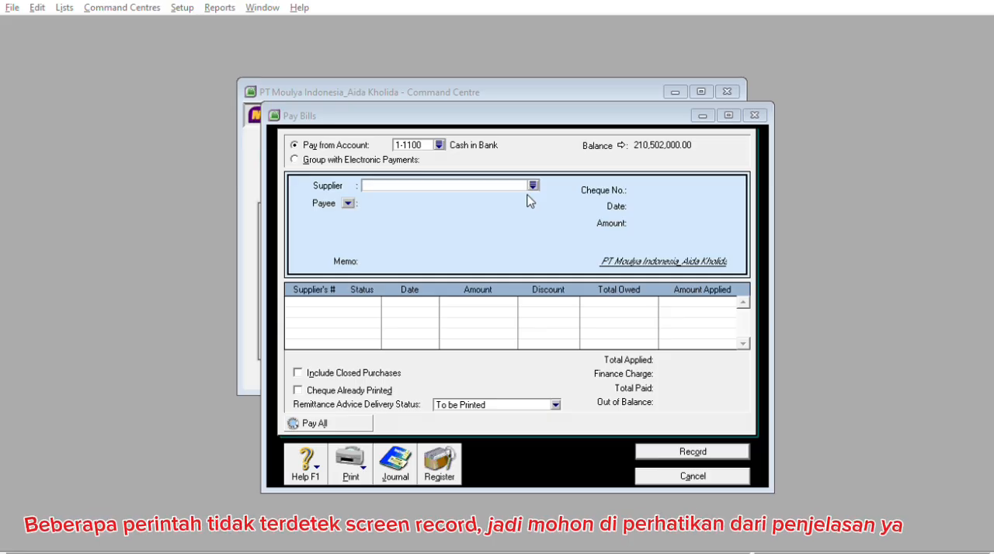
pyautogui.click(642, 363)
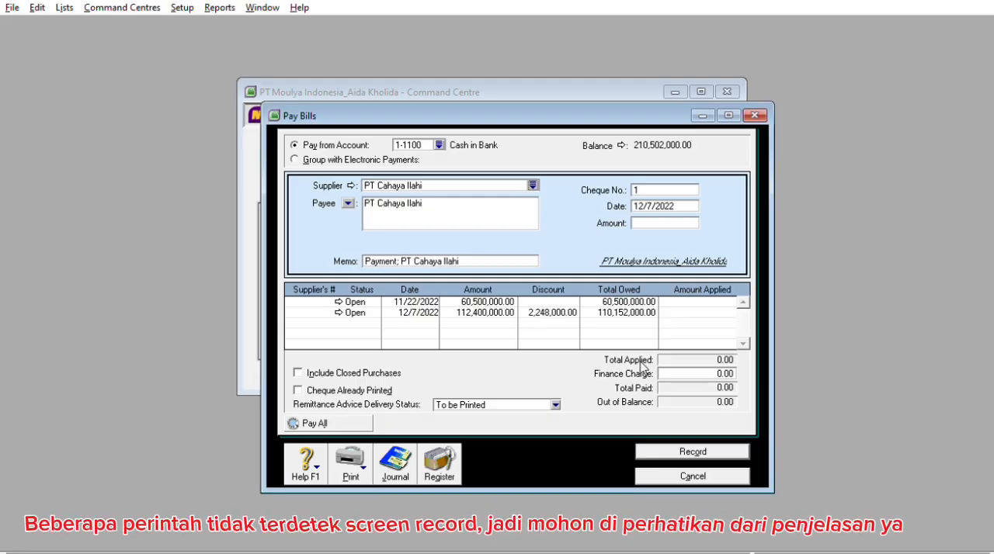
pyautogui.click(656, 187)
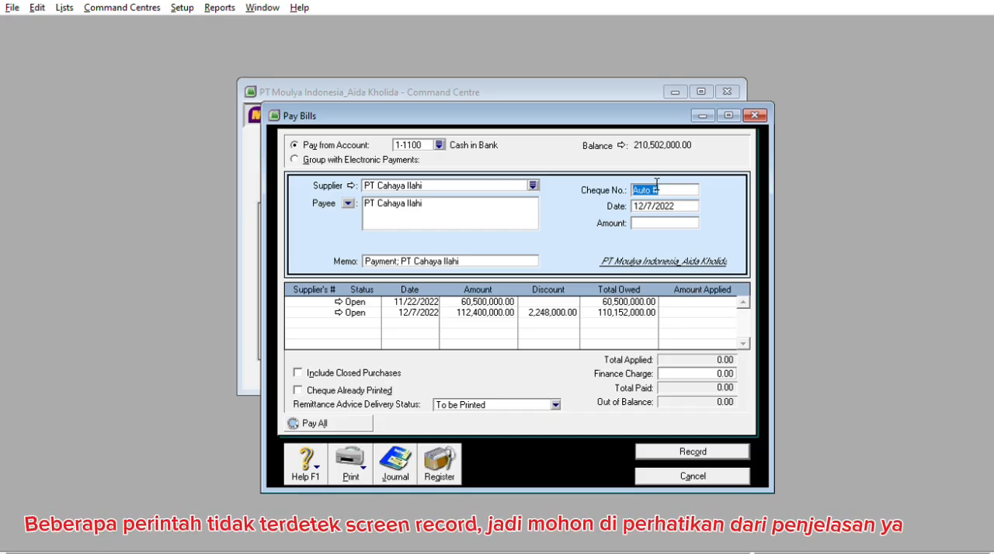
pyautogui.write('KKM1202')
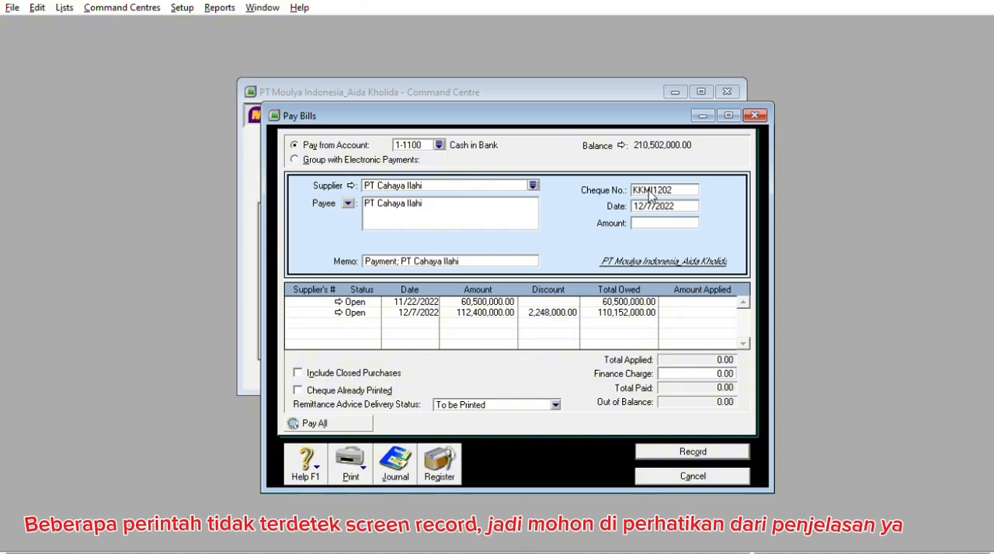
pyautogui.press('Tab')
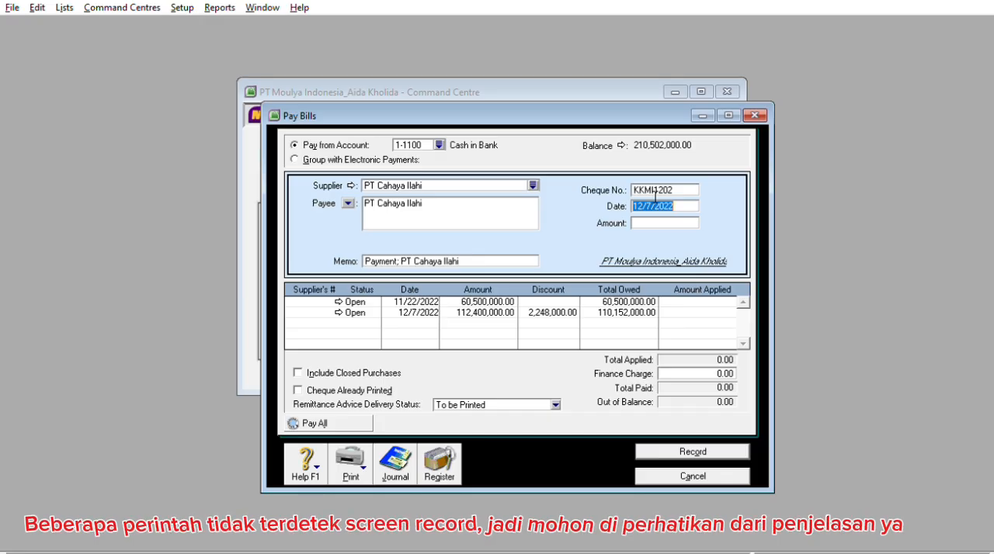
# Set the date of the bill payment to 12/9/2022
pyautogui.click(656, 199)
pyautogui.press('BackSpace')
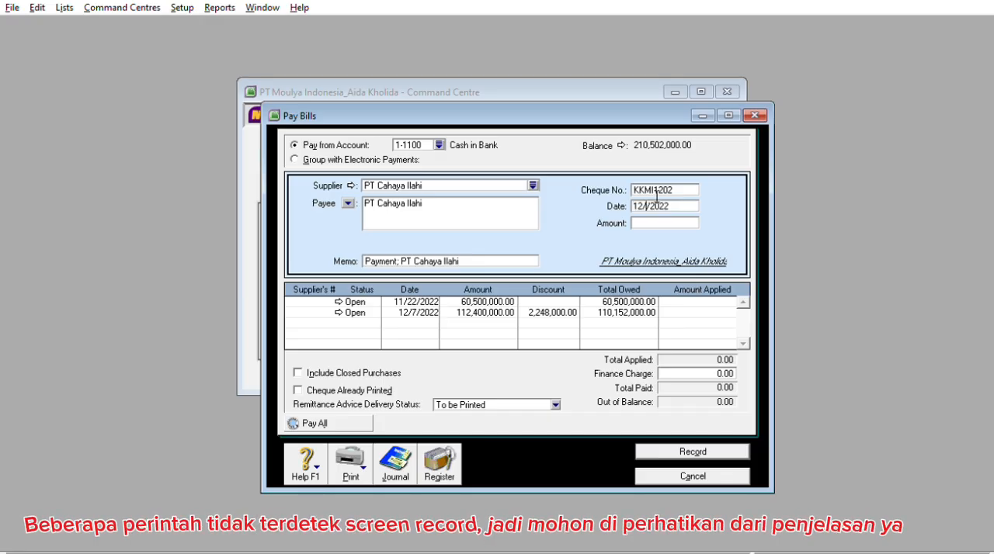
pyautogui.write('9')
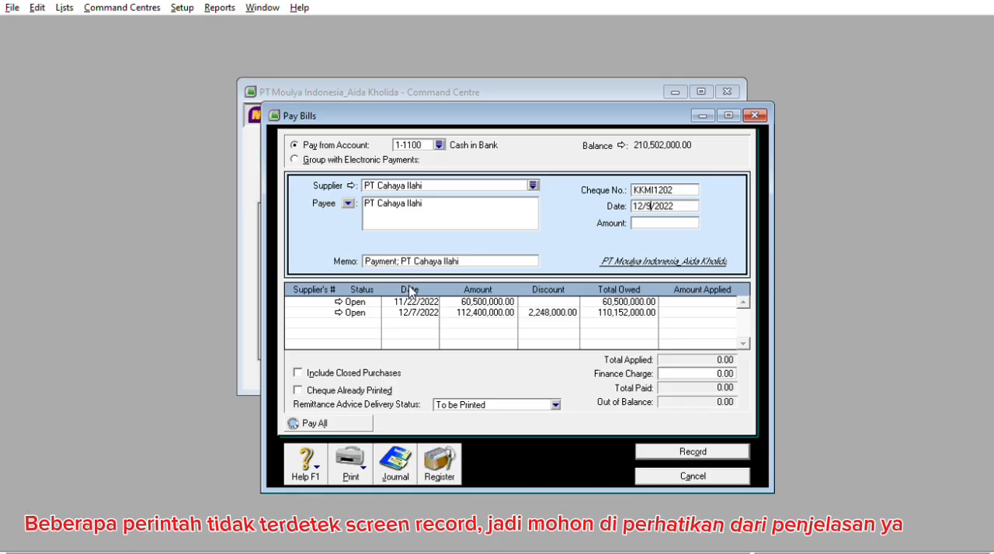
# Enter 60,500,000 as the amount of the payment to PT Cahaya Ilahi
pyautogui.click(705, 299)
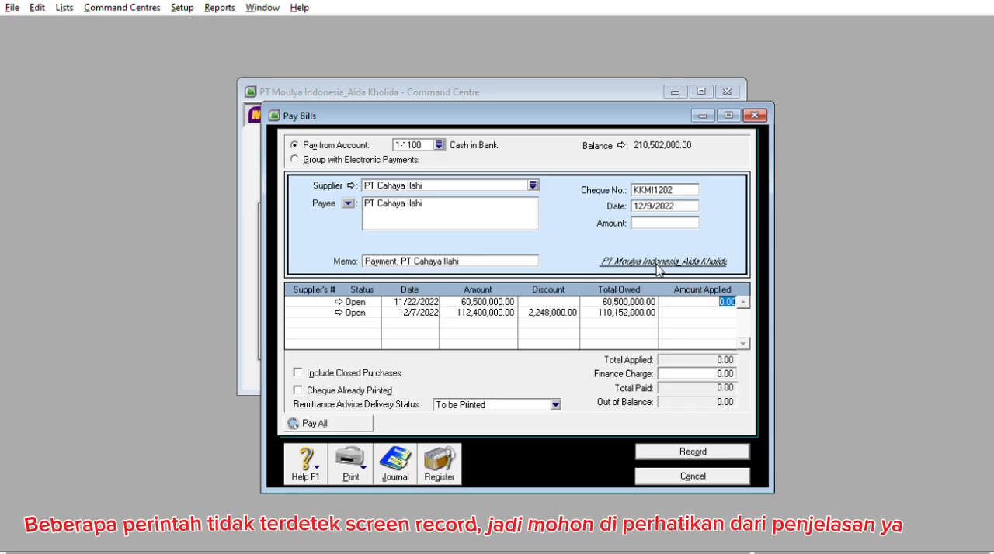
pyautogui.click(658, 218)
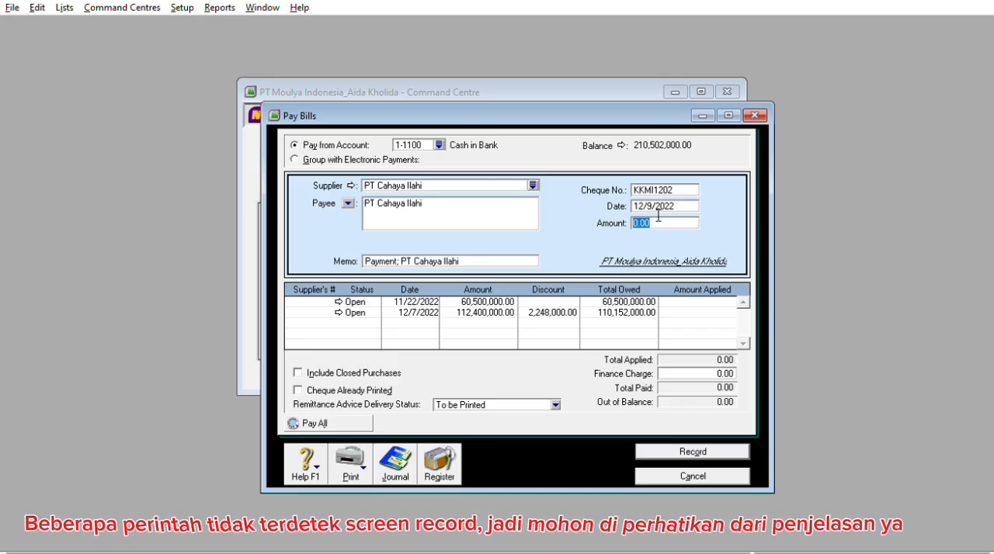
pyautogui.write('6')
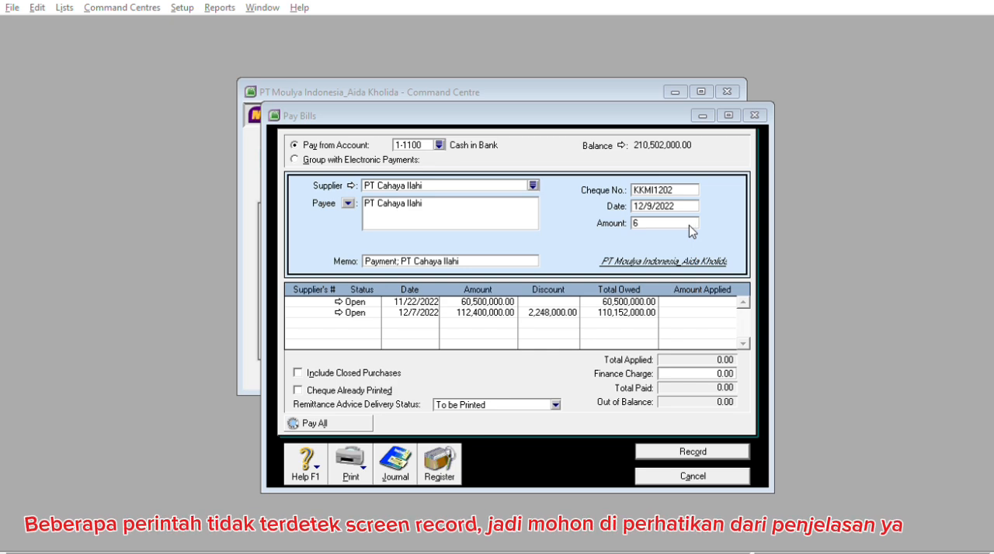
pyautogui.click(689, 225)
pyautogui.write('0')
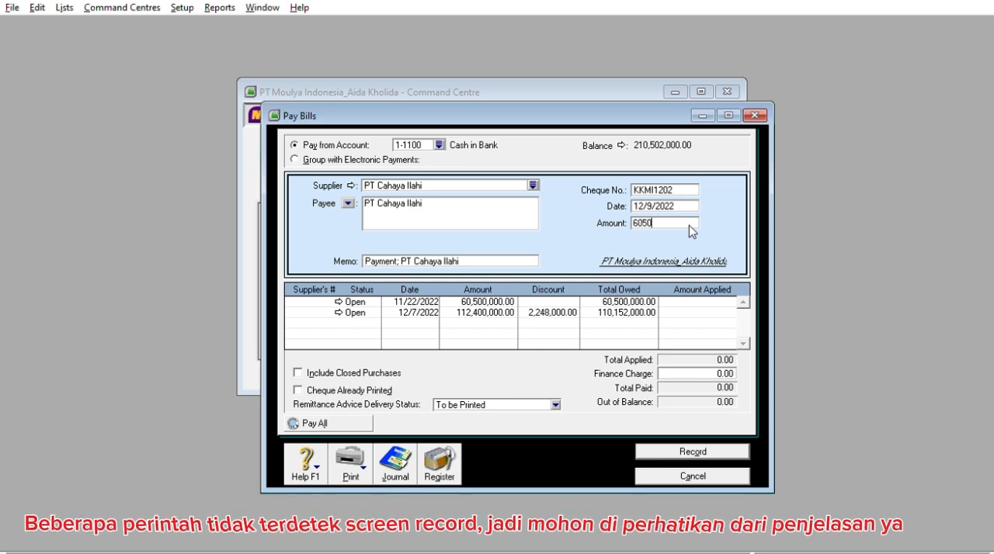
pyautogui.write(',500,0000')
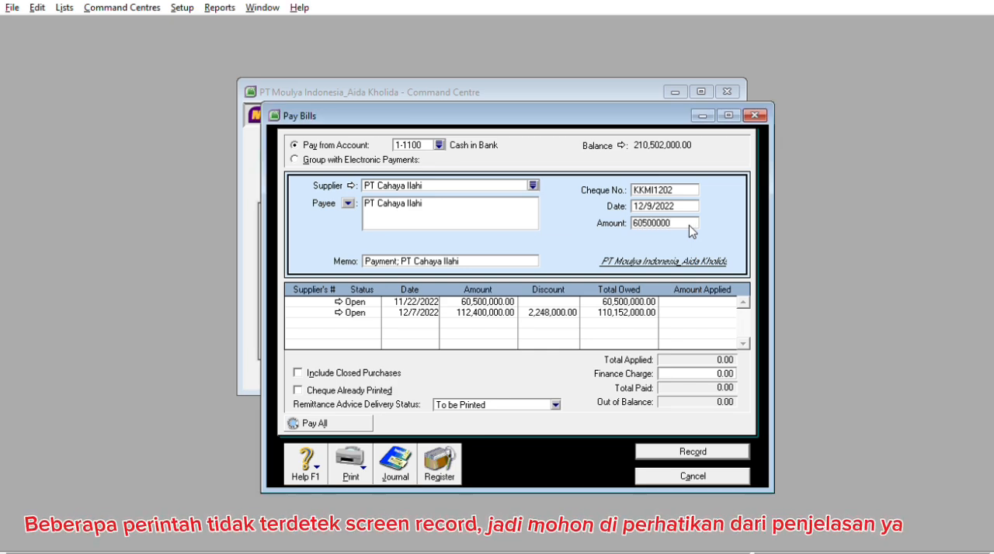
pyautogui.press('Tab')
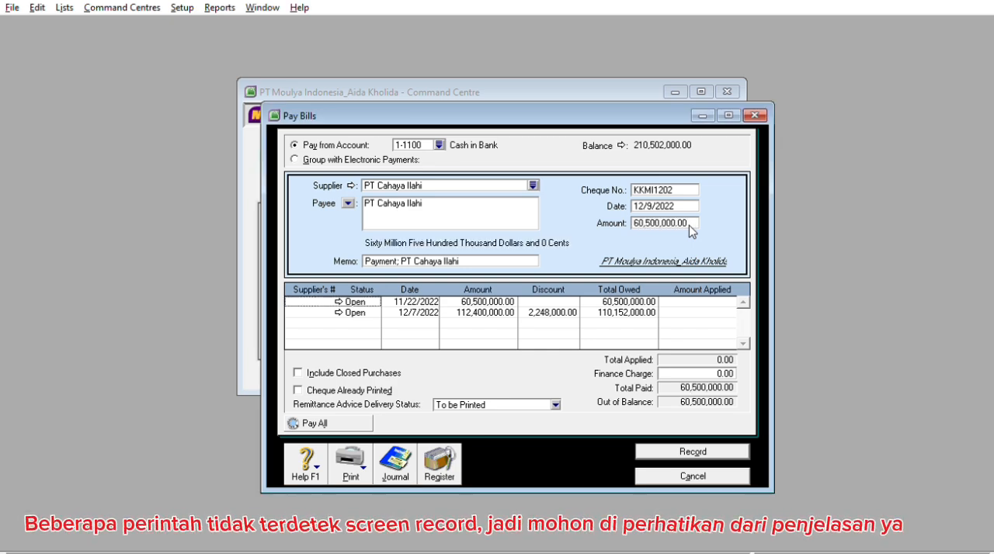
# Apply 60,500,000 to the open purchase dated 11/22/2022, then record the payment and close the payment form
pyautogui.click(698, 300)
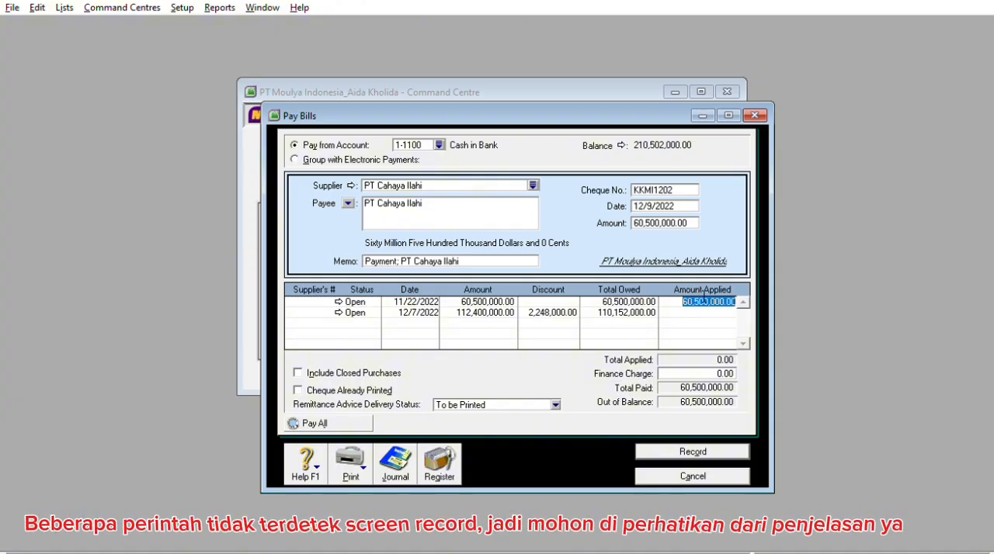
pyautogui.press('Tab')
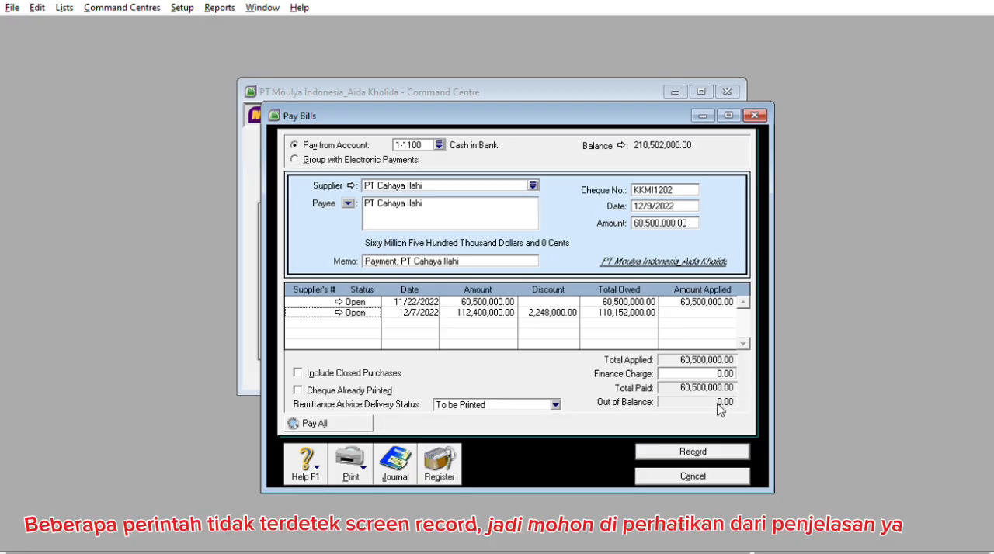
pyautogui.click(713, 445)
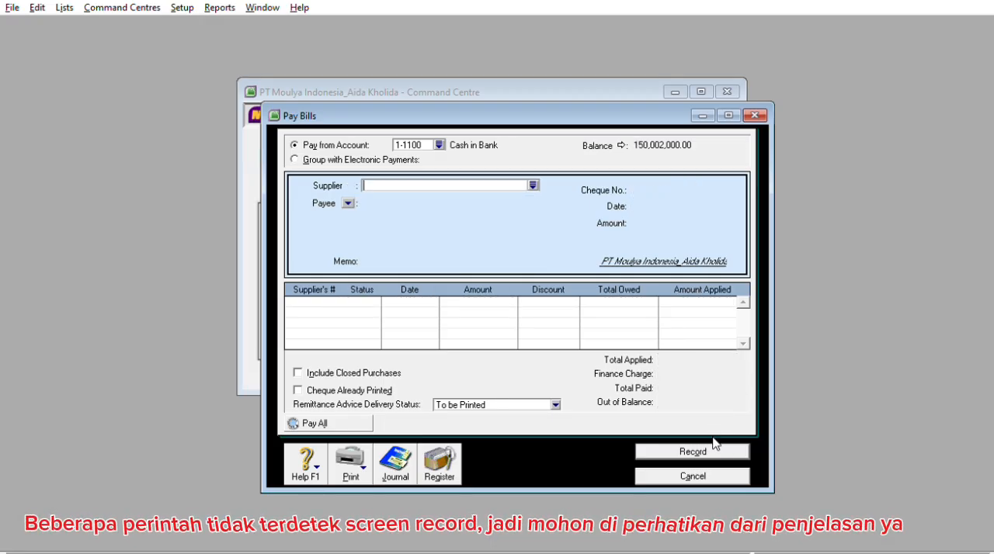
pyautogui.click(659, 469)
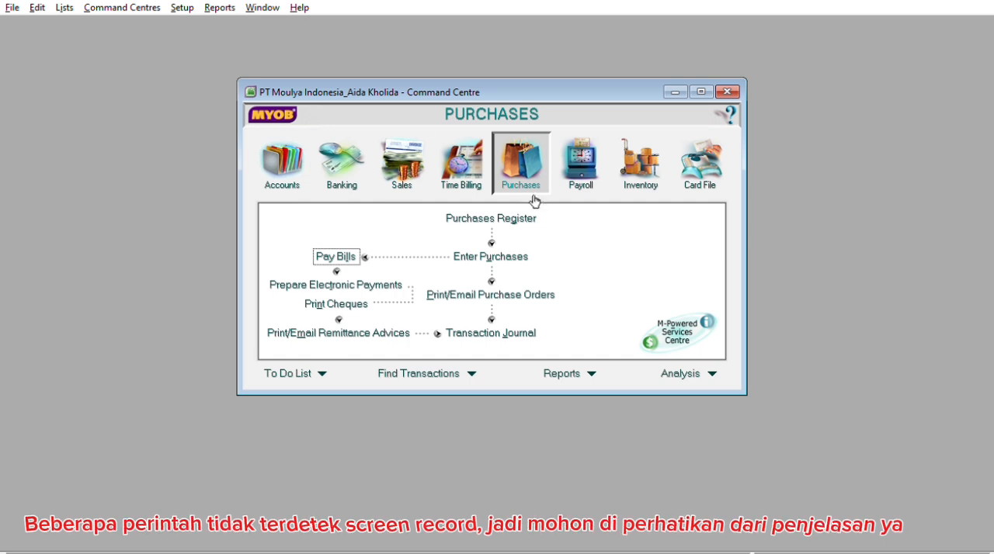
# Start a Spend Money transaction without tax-inclusive amounts, paid from the Petty Cash account 1-1200
pyautogui.click(357, 178)
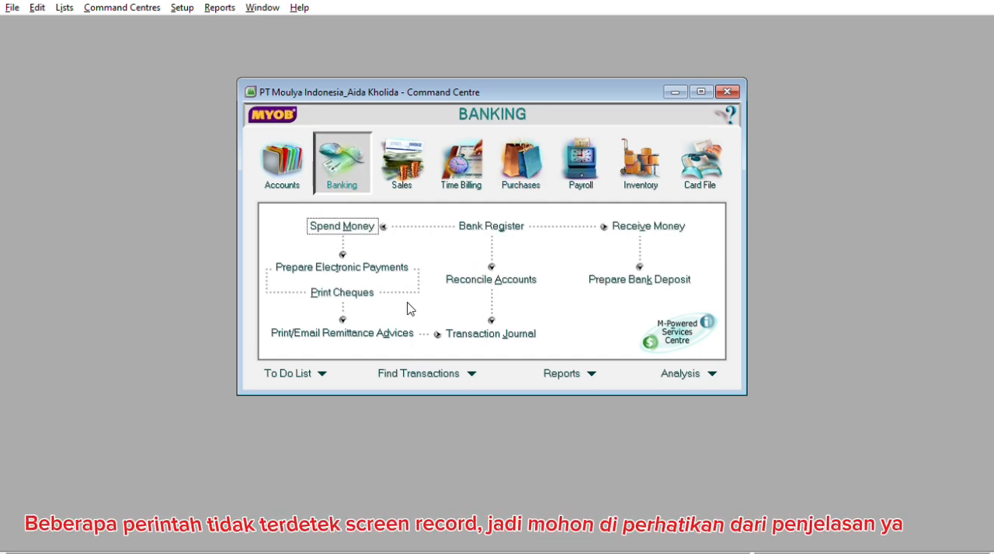
pyautogui.click(354, 224)
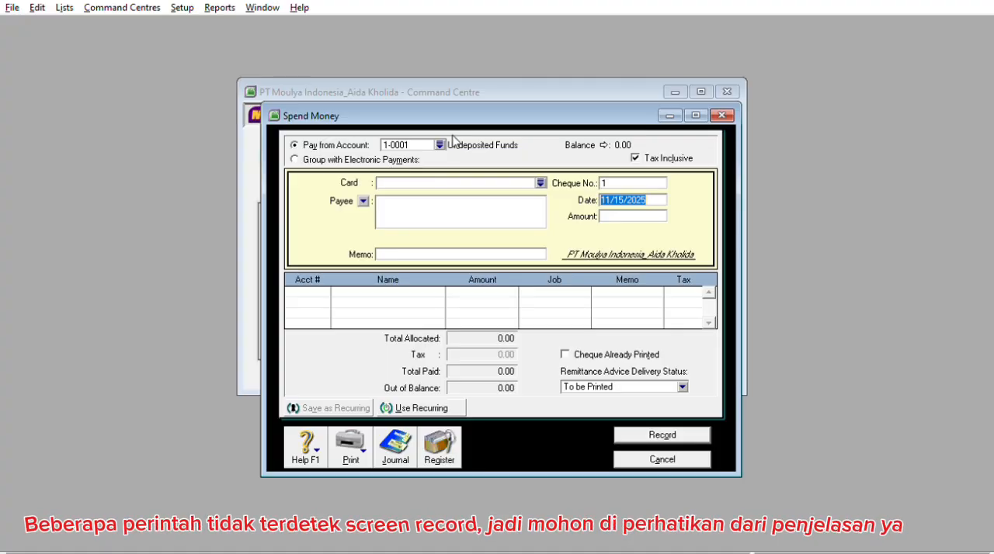
pyautogui.click(654, 157)
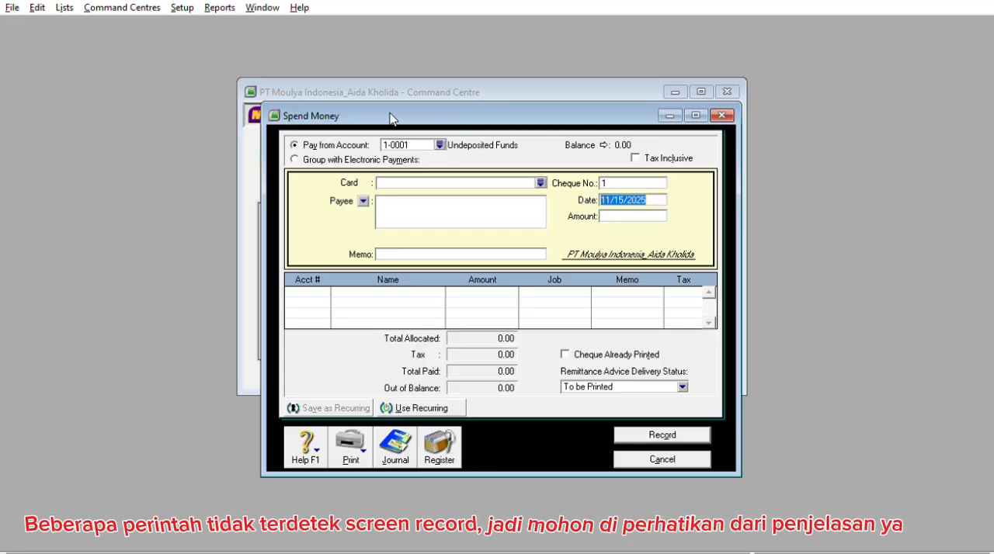
pyautogui.click(439, 146)
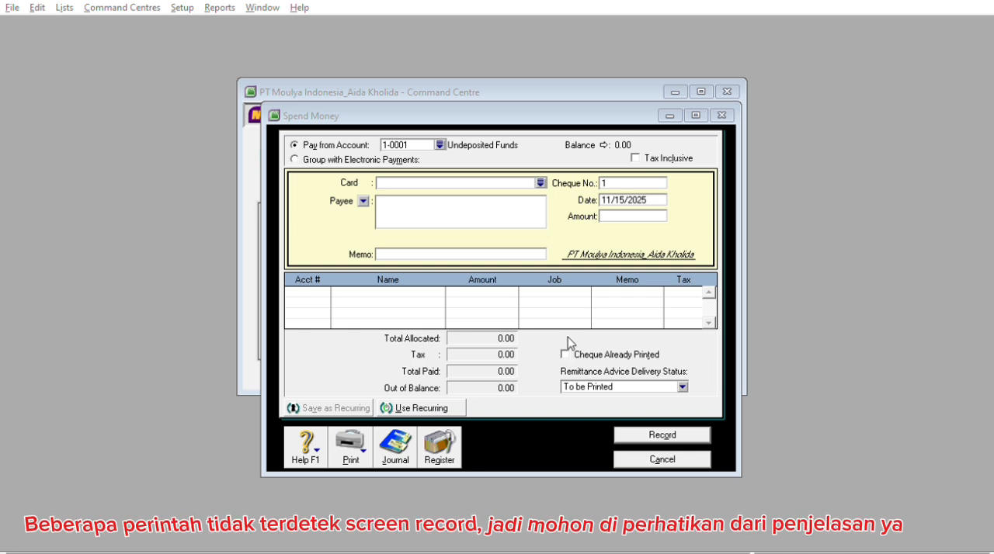
pyautogui.click(576, 361)
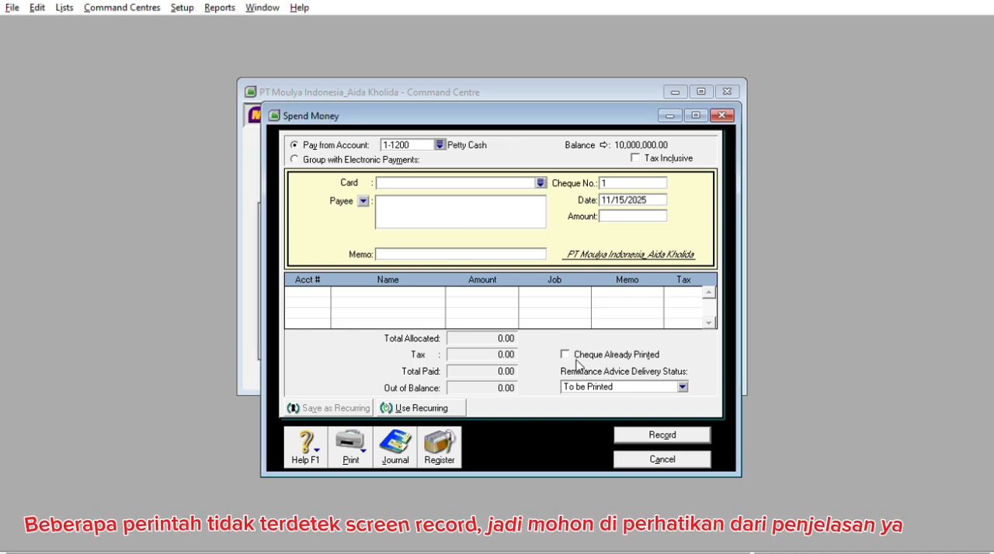
# Create a new supplier card named Radio Sinar Suara FM 5 with card ID VKK01
pyautogui.click(540, 183)
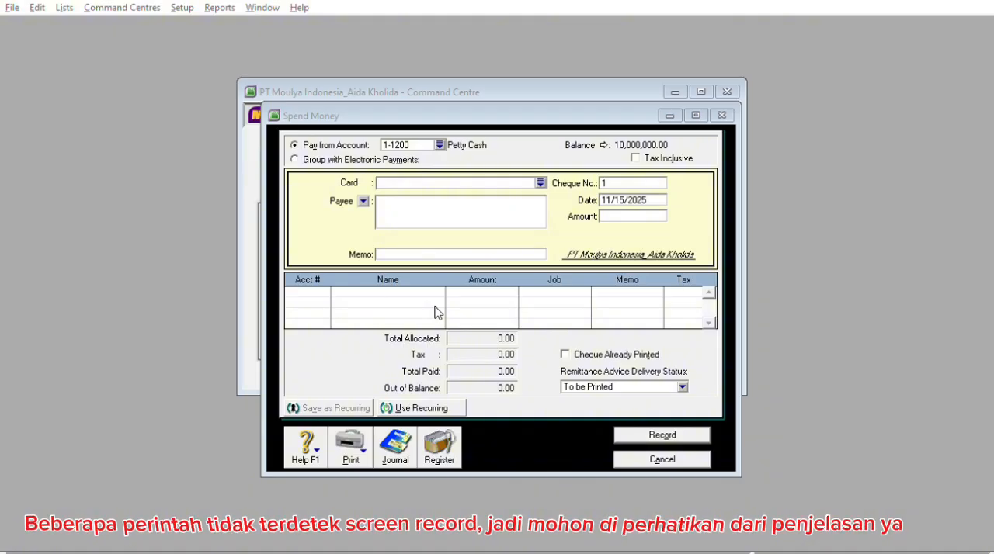
pyautogui.click(387, 374)
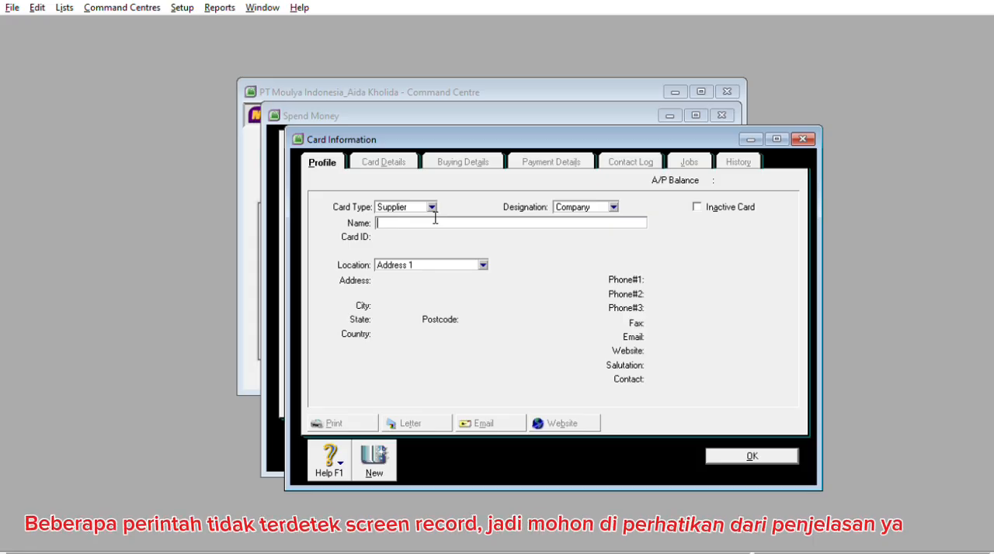
pyautogui.write('Radio S')
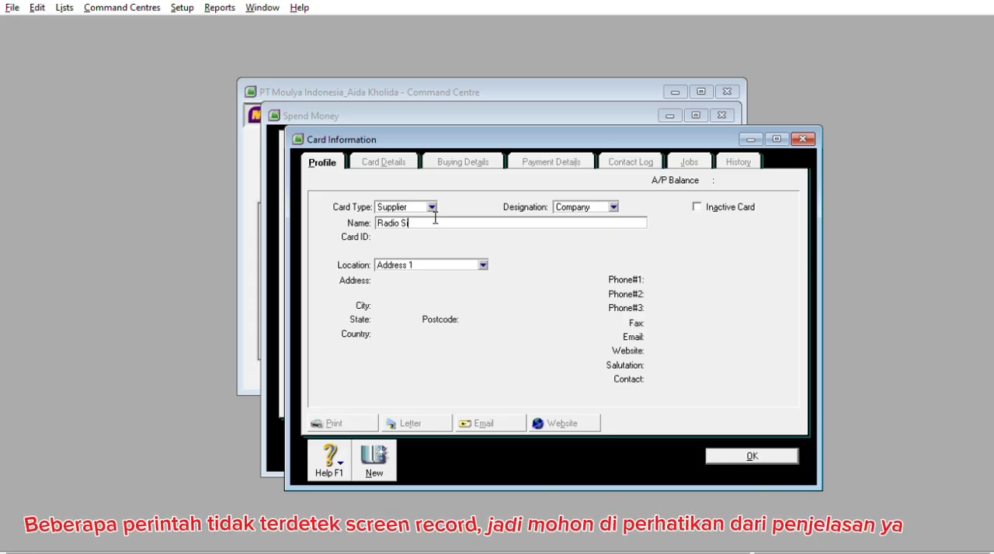
pyautogui.write('inar Suara F')
pyautogui.write('M ')
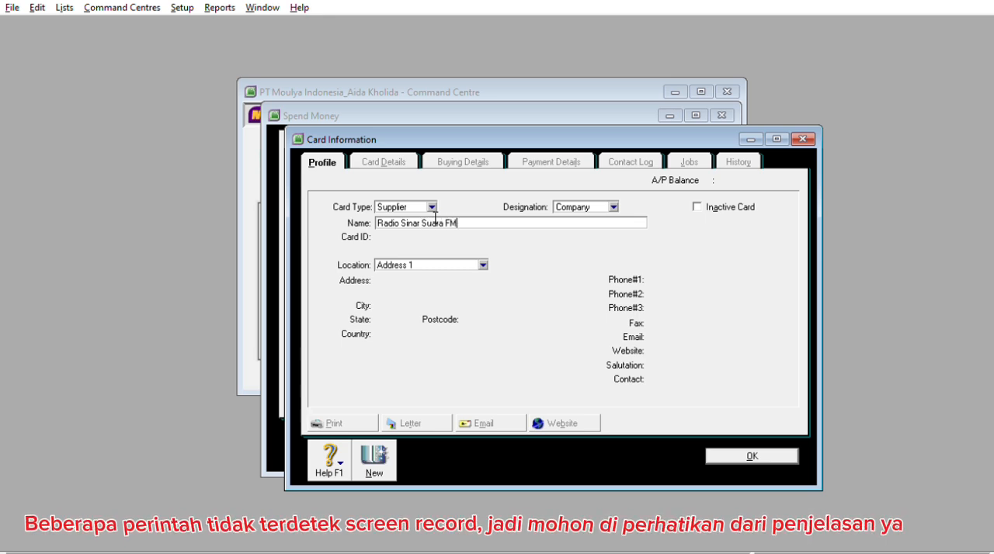
pyautogui.write('5')
pyautogui.press('Tab')
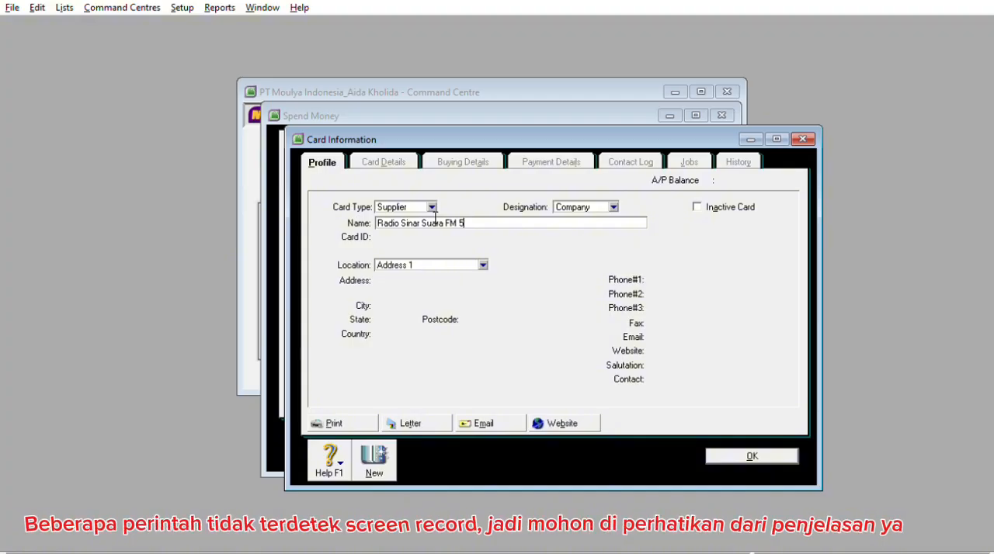
pyautogui.write('VKK')
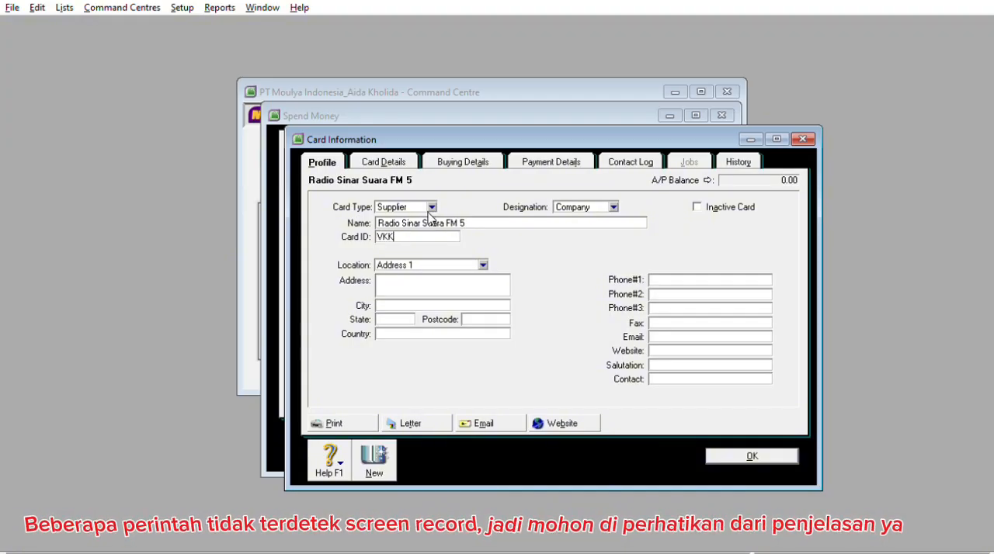
pyautogui.write('01')
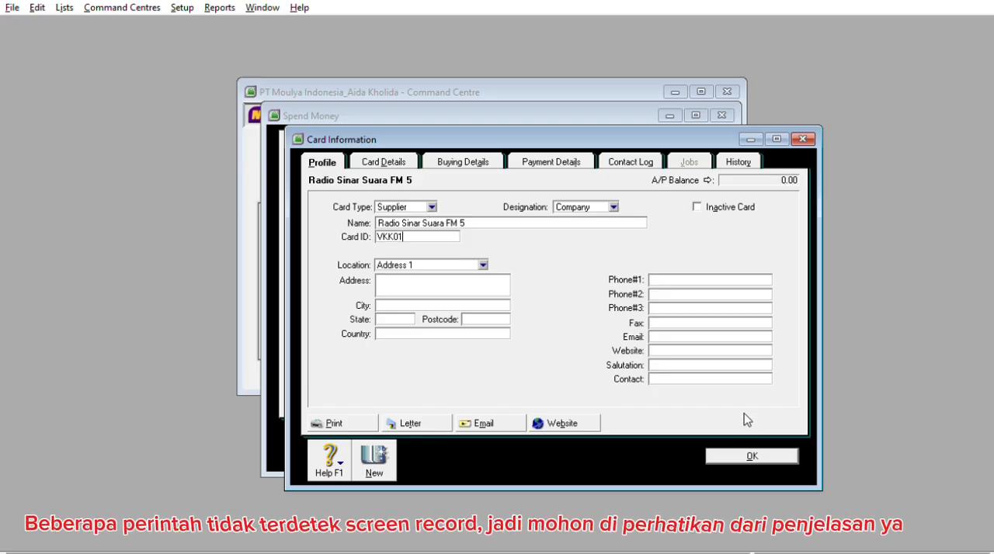
pyautogui.click(745, 450)
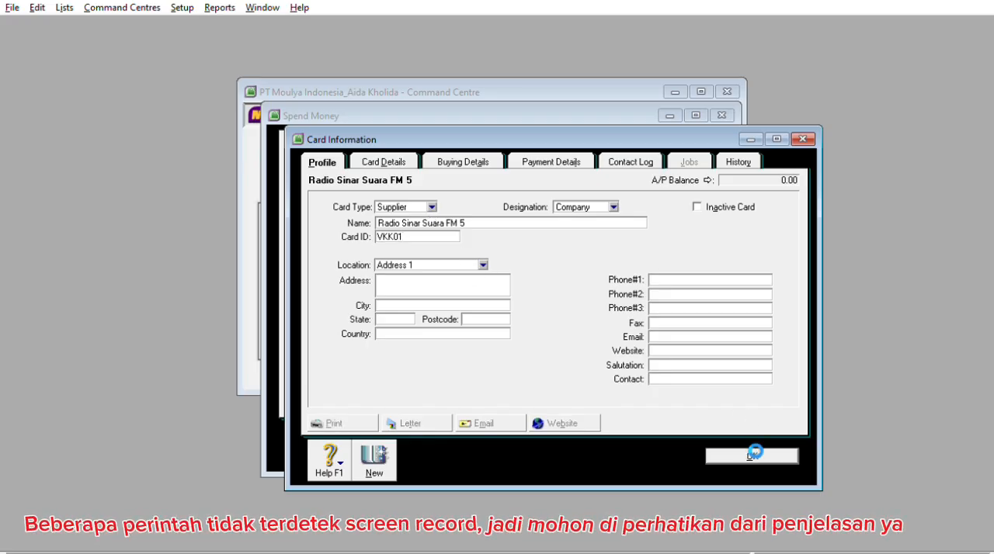
# Assign the Radio Sinar Suara FM 5 card to the transaction and set its cheque number to VKMI1201
pyautogui.click(542, 183)
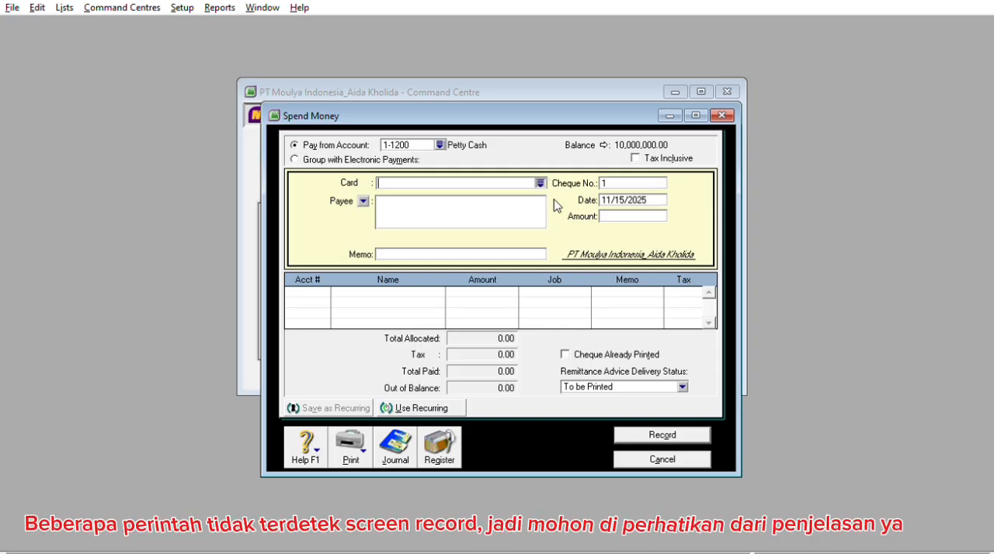
pyautogui.doubleClick(471, 260)
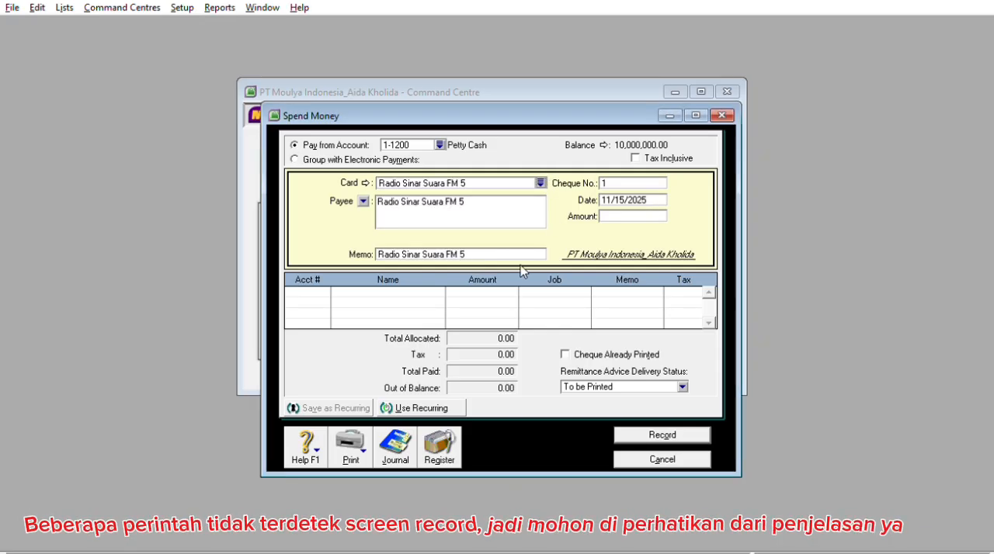
pyautogui.click(643, 182)
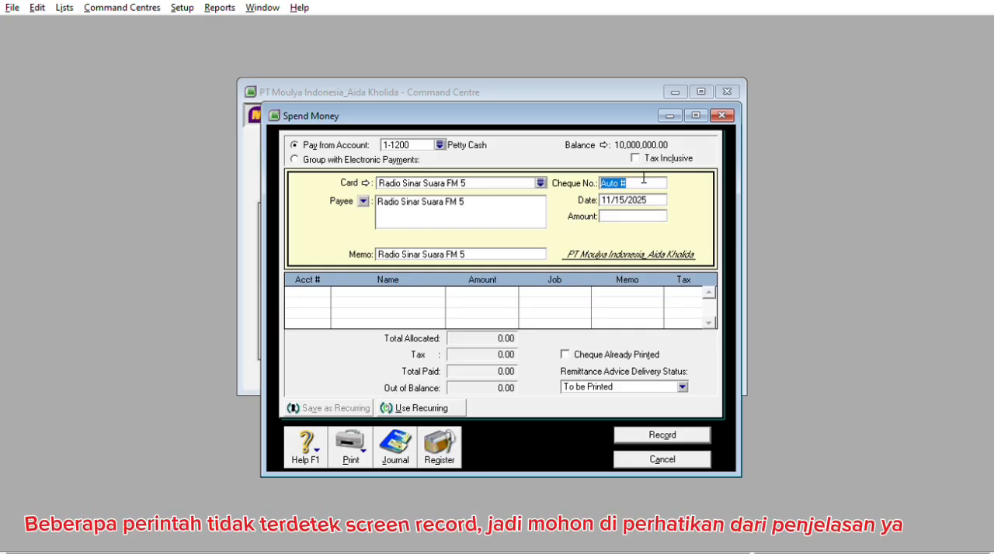
pyautogui.write('V')
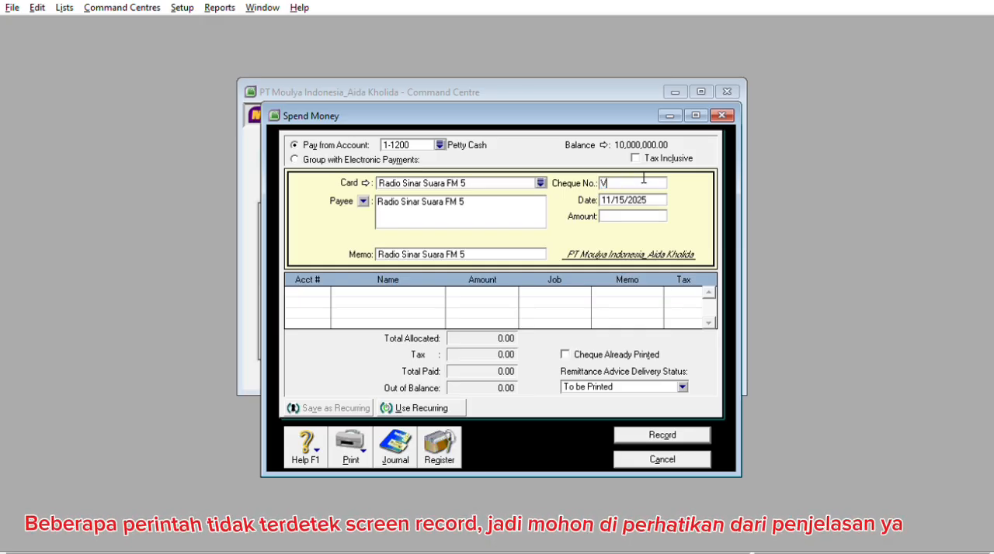
pyautogui.write('KMI1201')
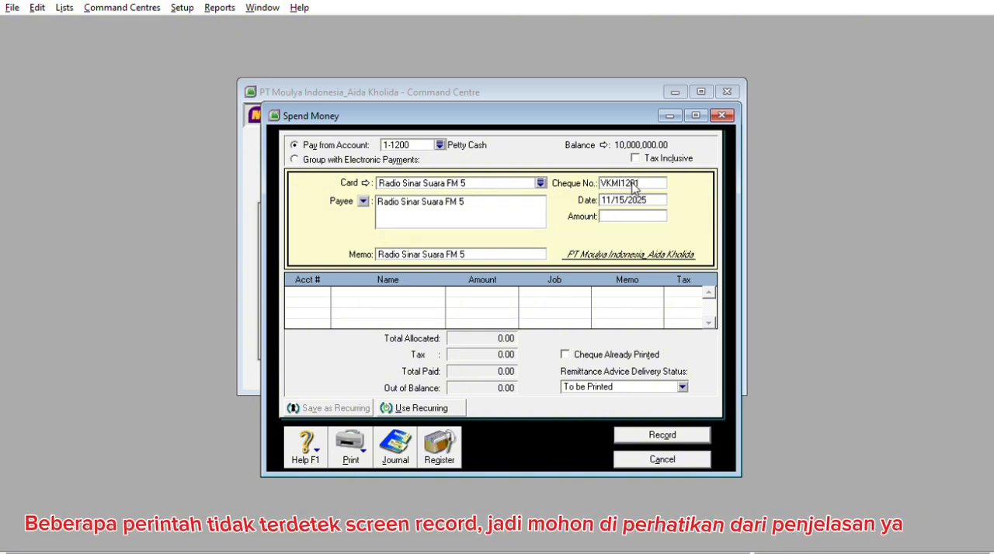
# Set the Spend Money transaction's date to 12/9/2022 and its amount to 500,000
pyautogui.press('Tab')
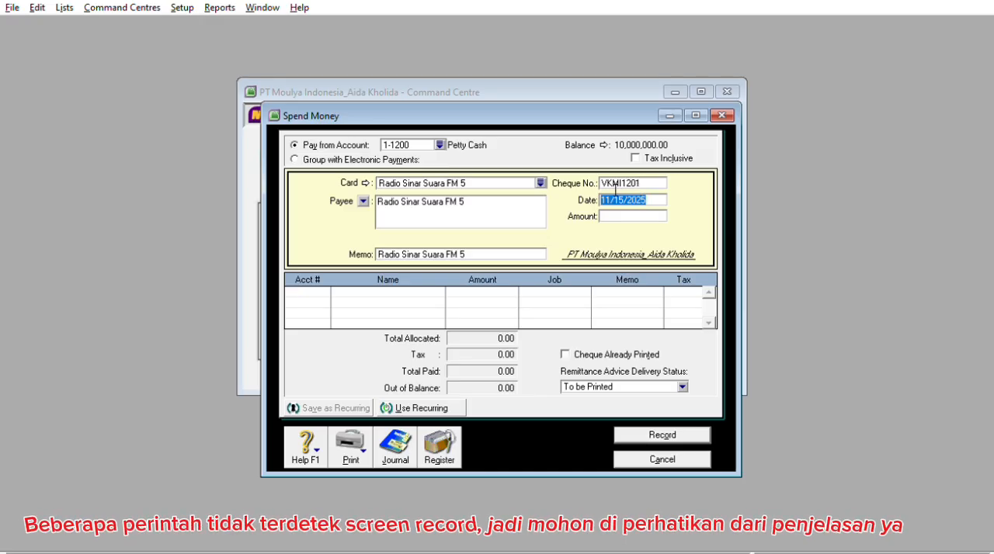
pyautogui.click(612, 199)
pyautogui.press('BackSpace')
pyautogui.write('2')
pyautogui.press('Right')
pyautogui.press('Right')
pyautogui.press('Right')
pyautogui.press('BackSpace')
pyautogui.press('BackSpace')
pyautogui.write('09')
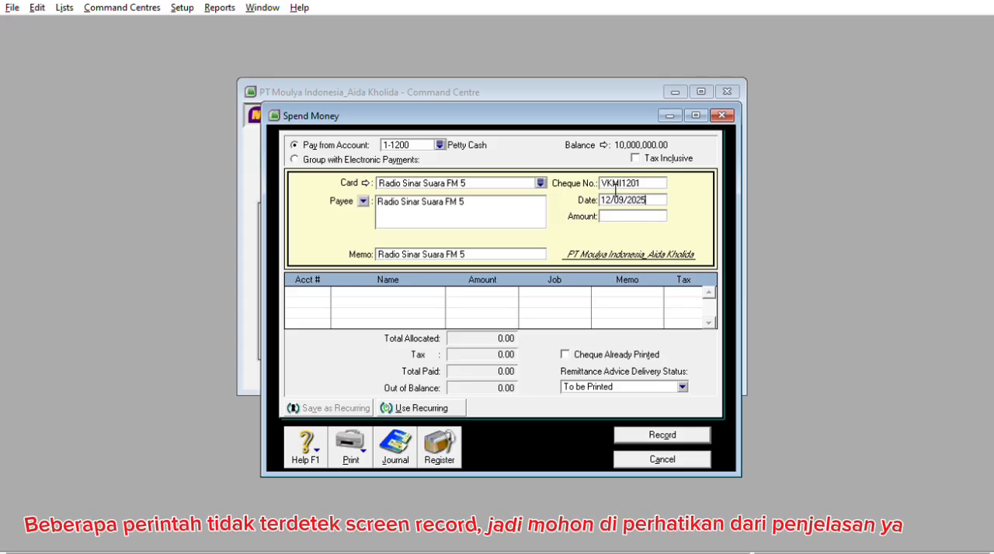
pyautogui.press('Tab')
pyautogui.write('50')
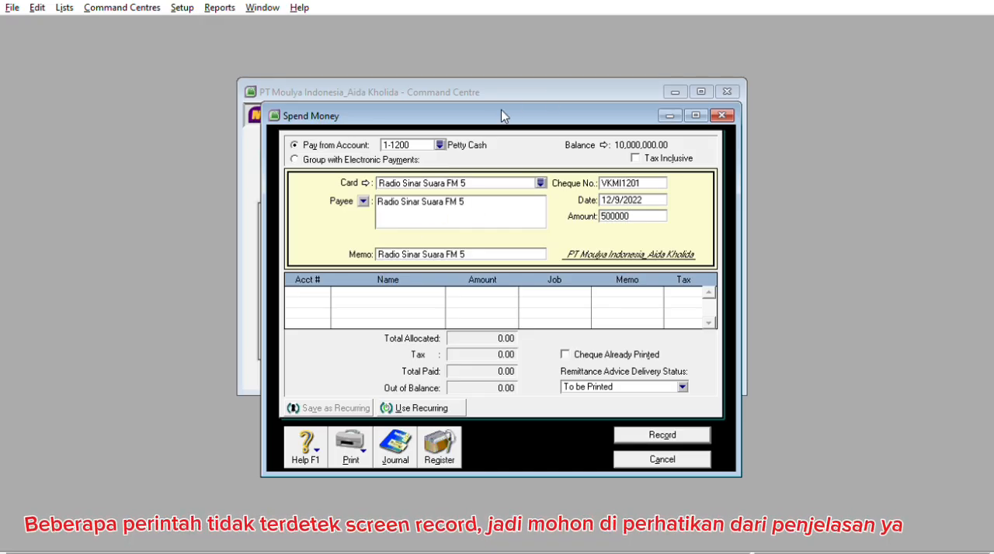
pyautogui.click(328, 289)
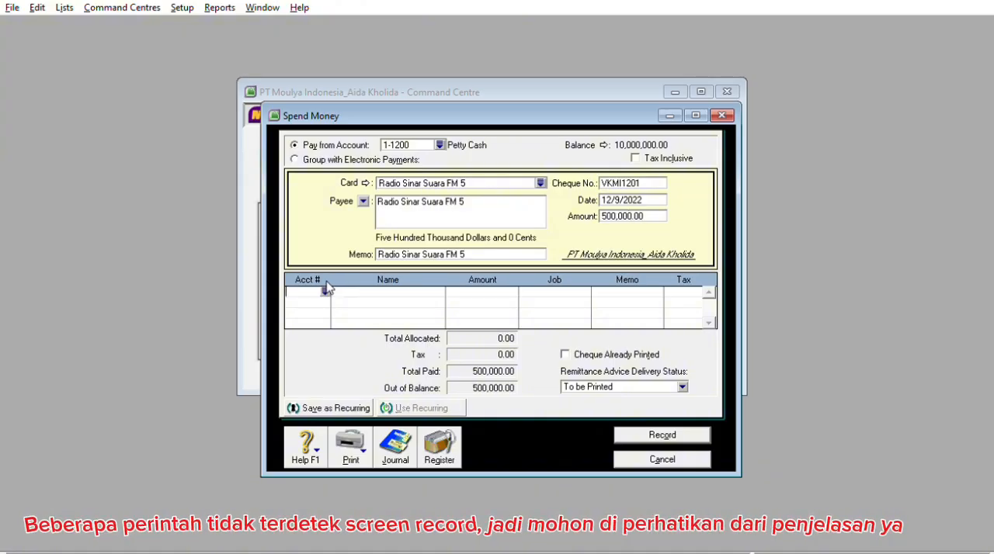
# Add "Pembayaran Biaya Iklan kepada" in front of the radio station's name in the transaction memo
pyautogui.click(384, 250)
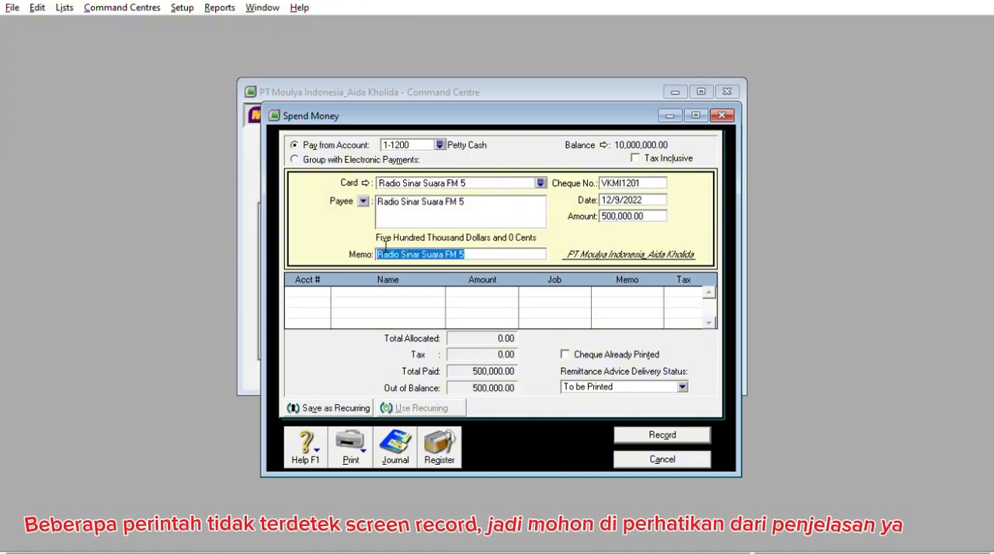
pyautogui.click(385, 251)
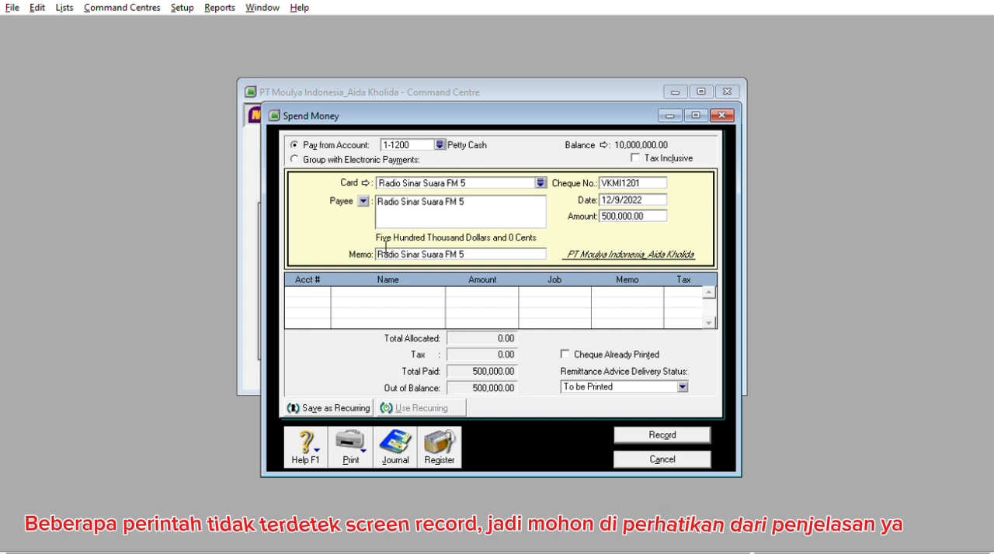
pyautogui.write('Pembayaran Biaya Iklan k')
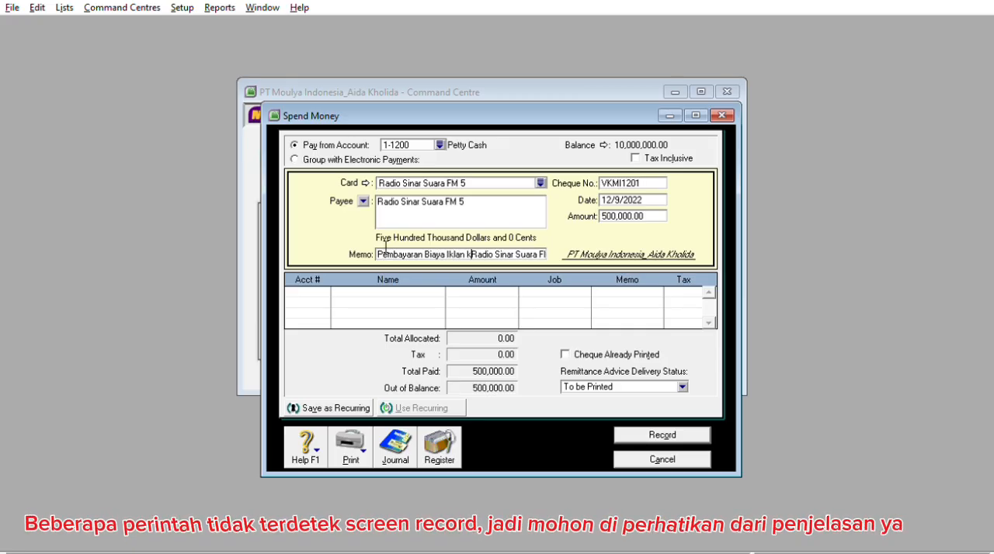
pyautogui.write('epada')
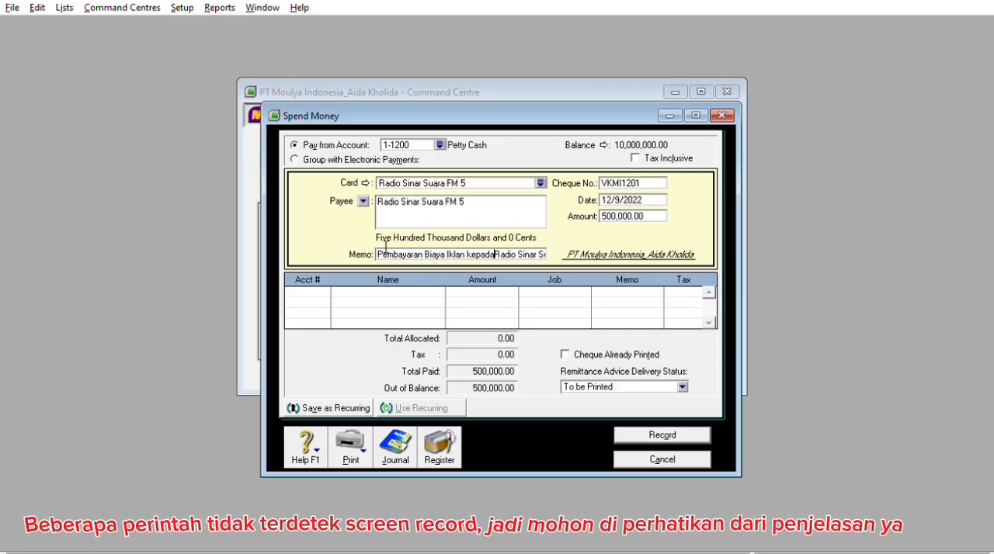
# Allocate the 500,000 to account 6-1100 Advertising Expenses, then record the transaction and close the Spend Money form
pyautogui.click(307, 288)
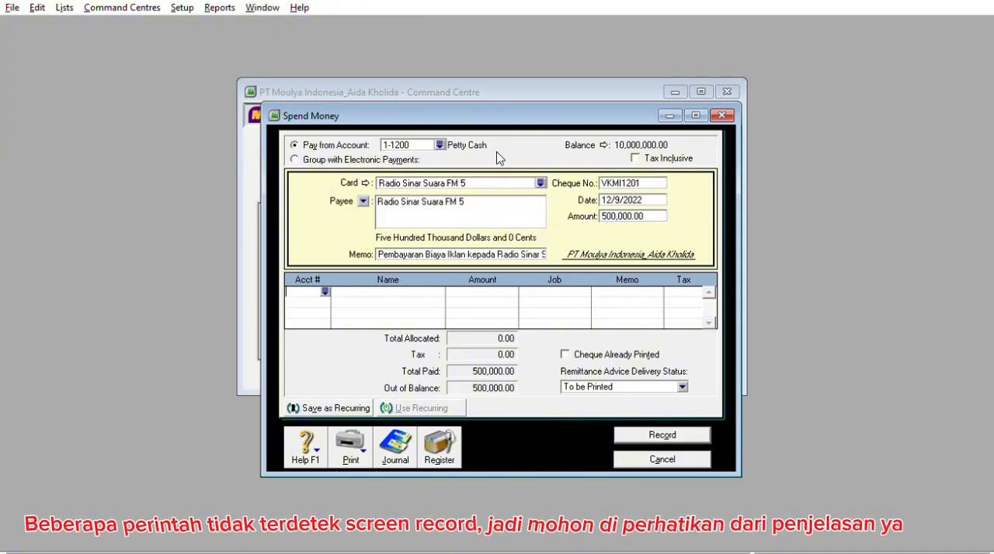
pyautogui.click(325, 287)
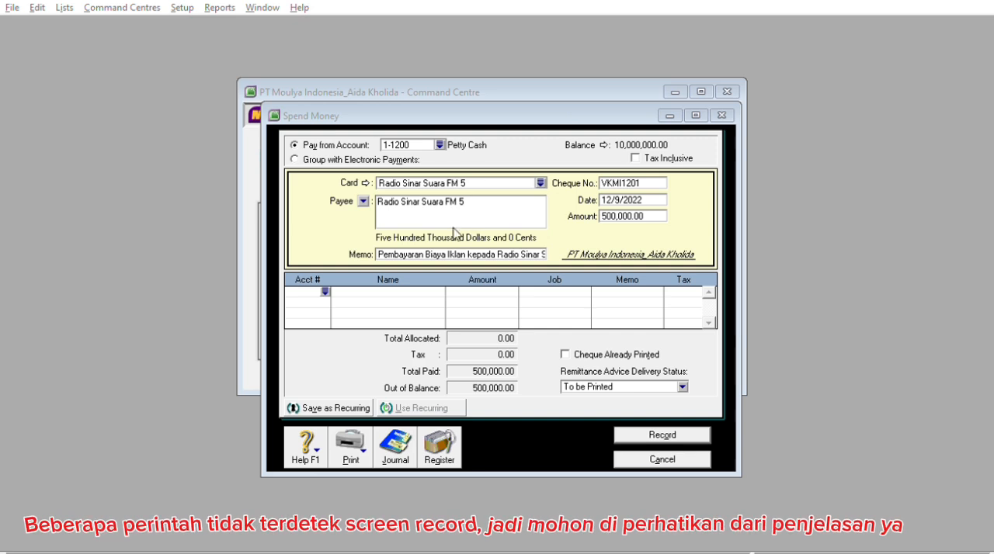
pyautogui.click(594, 364)
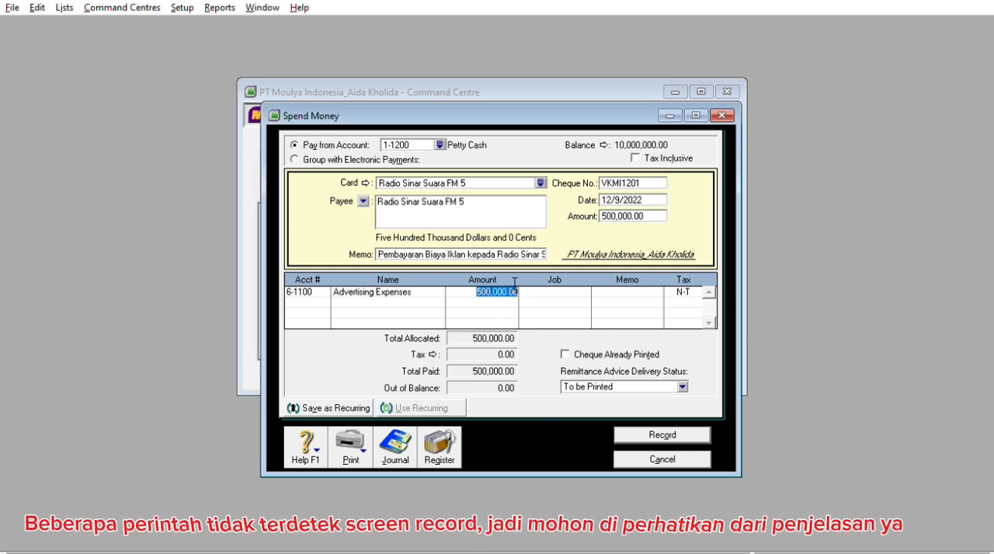
pyautogui.press('Tab')
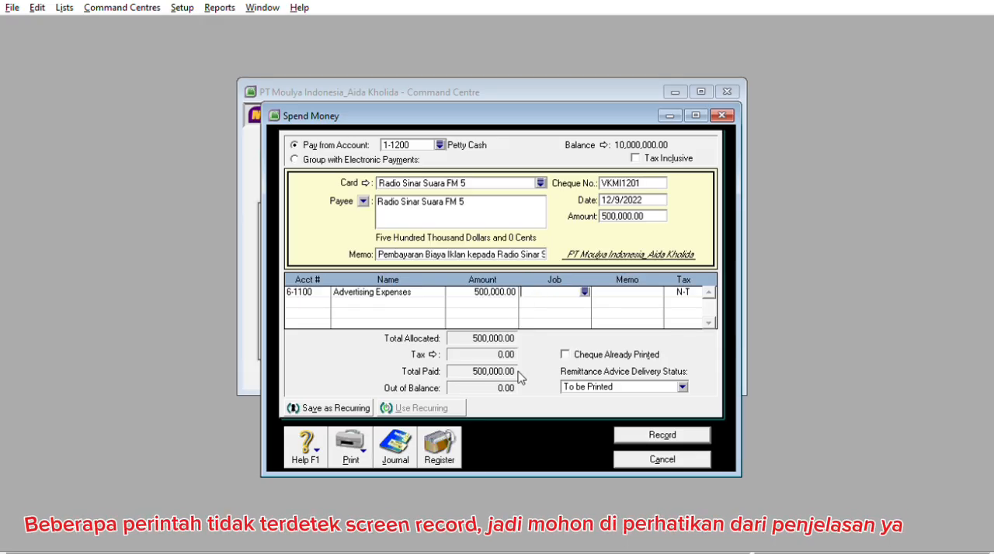
pyautogui.click(631, 432)
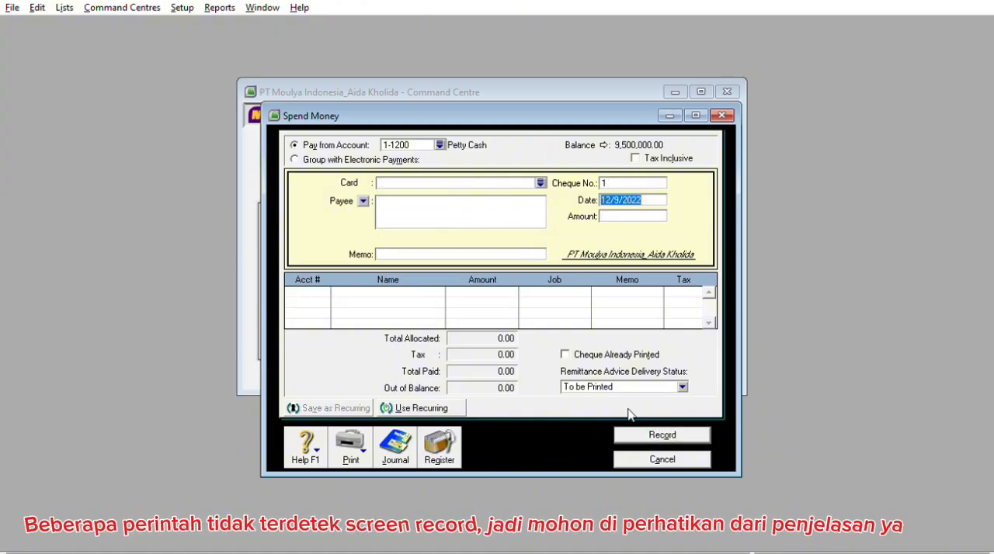
pyautogui.click(633, 454)
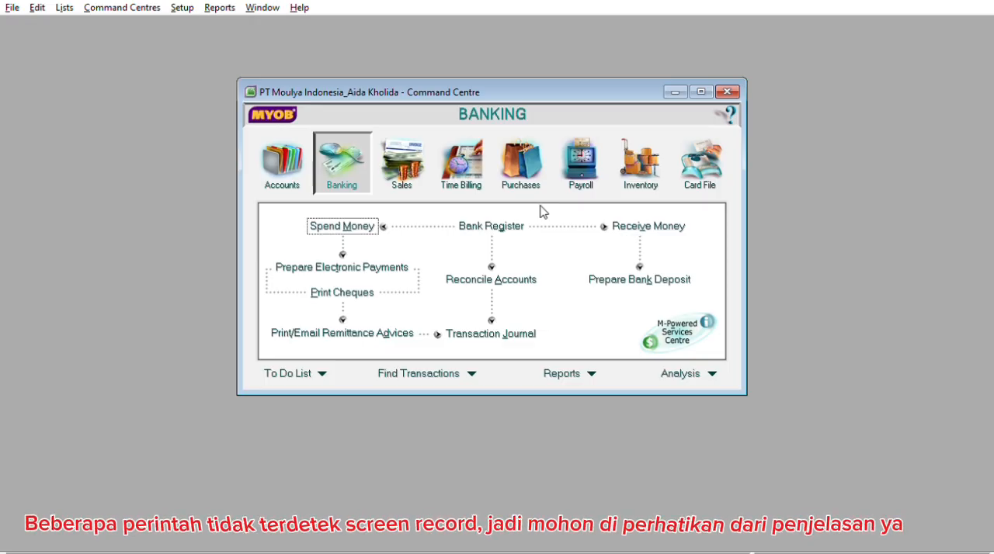
# Start a Receive Payments entry for customer Cinta Computer, with account 1-1100 Cash in Bank as the deposit account
pyautogui.click(427, 157)
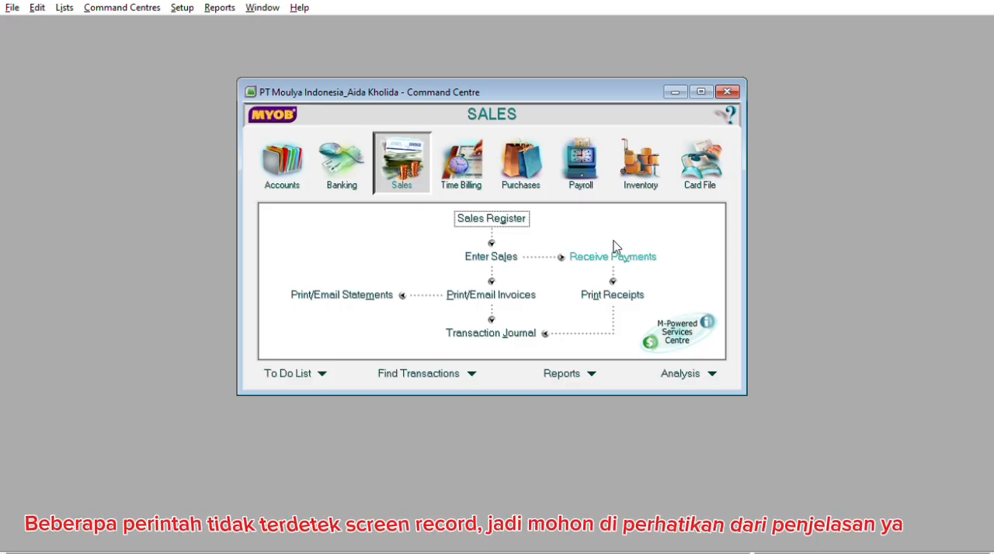
pyautogui.click(624, 256)
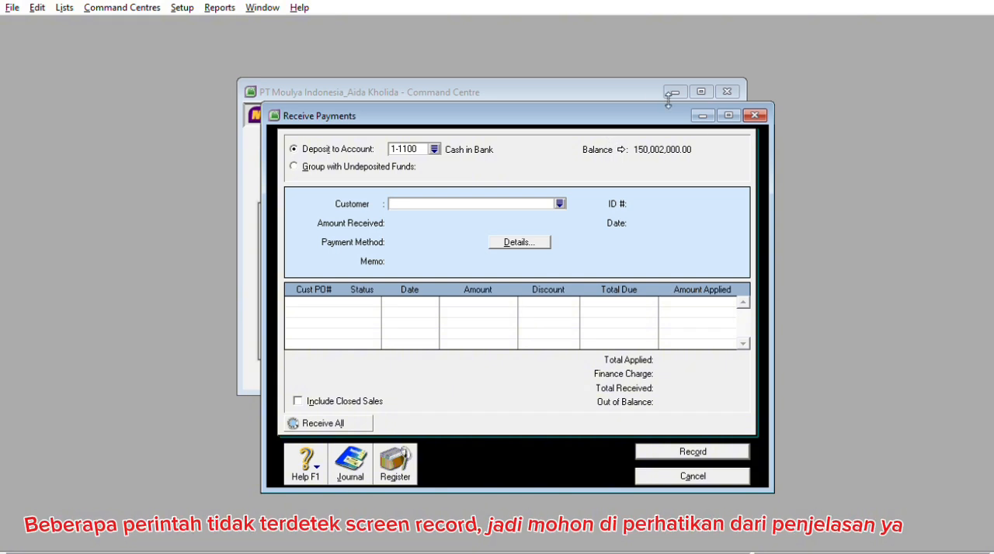
pyautogui.moveTo(631, 97); pyautogui.dragTo(588, 71)
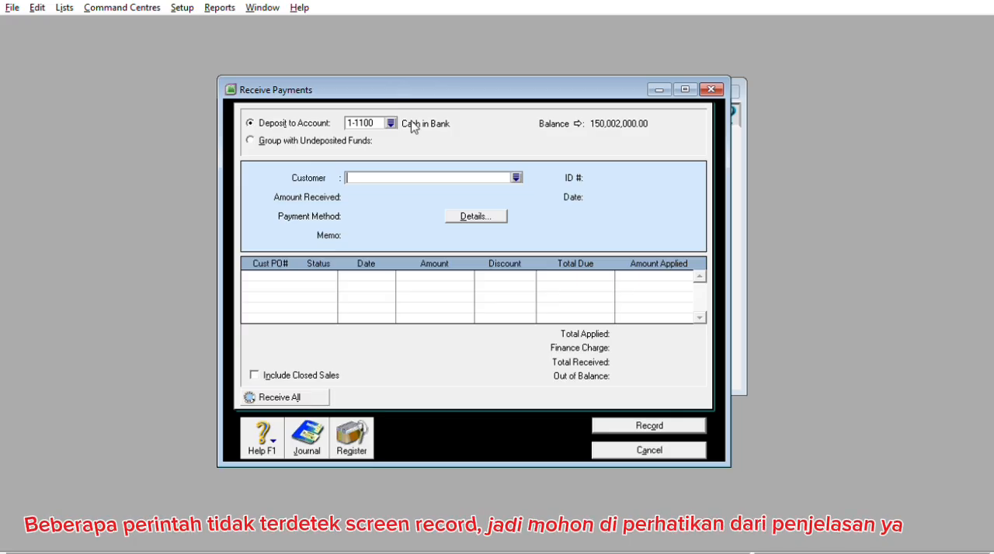
pyautogui.click(516, 177)
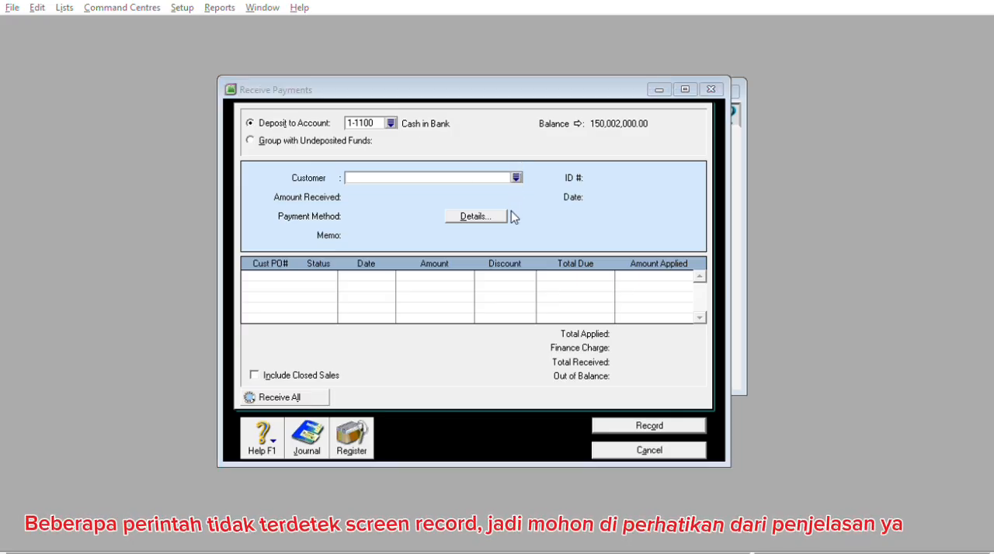
pyautogui.click(629, 361)
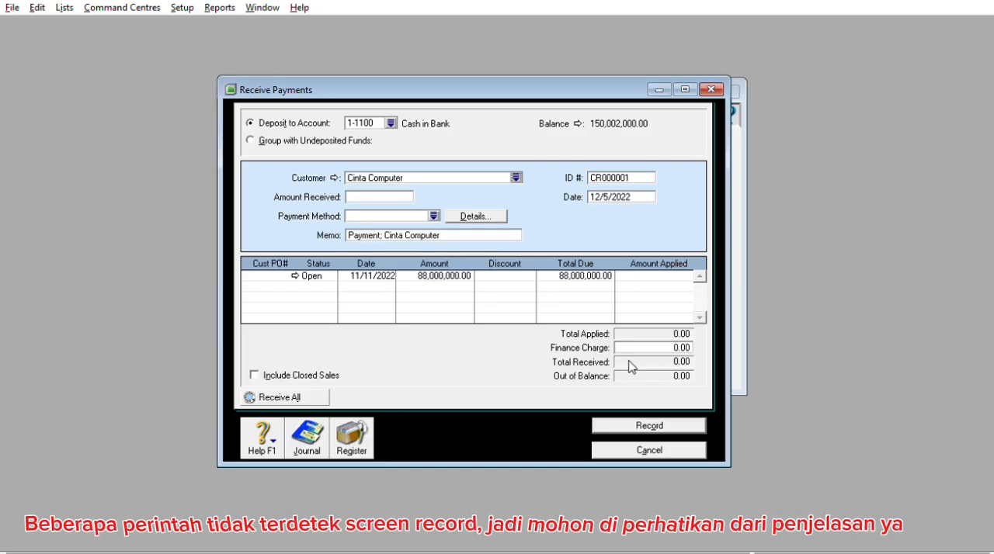
# Set the customer payment's ID to KMM1202, its date to 12/10/2022 and the amount received to 88,000,000
pyautogui.click(630, 171)
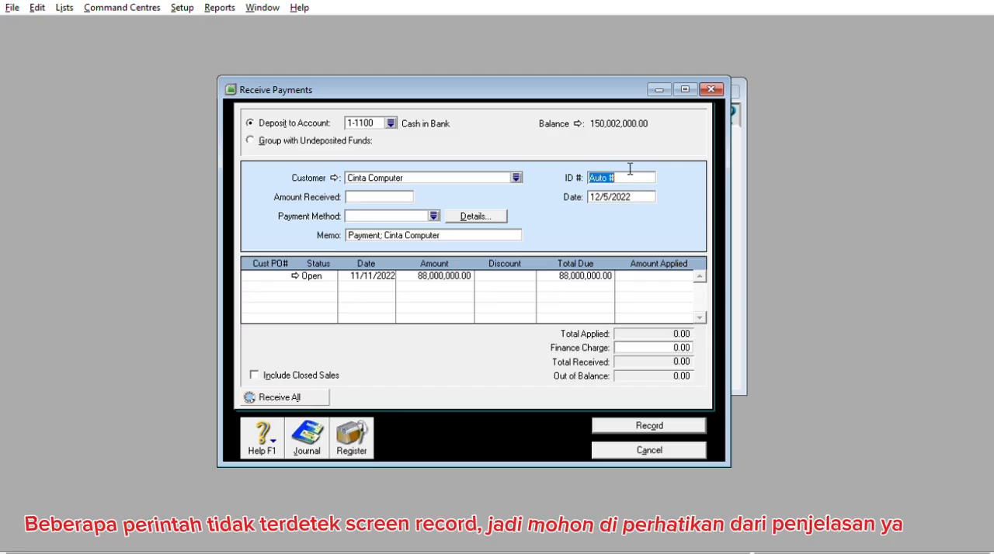
pyautogui.write('KMM122')
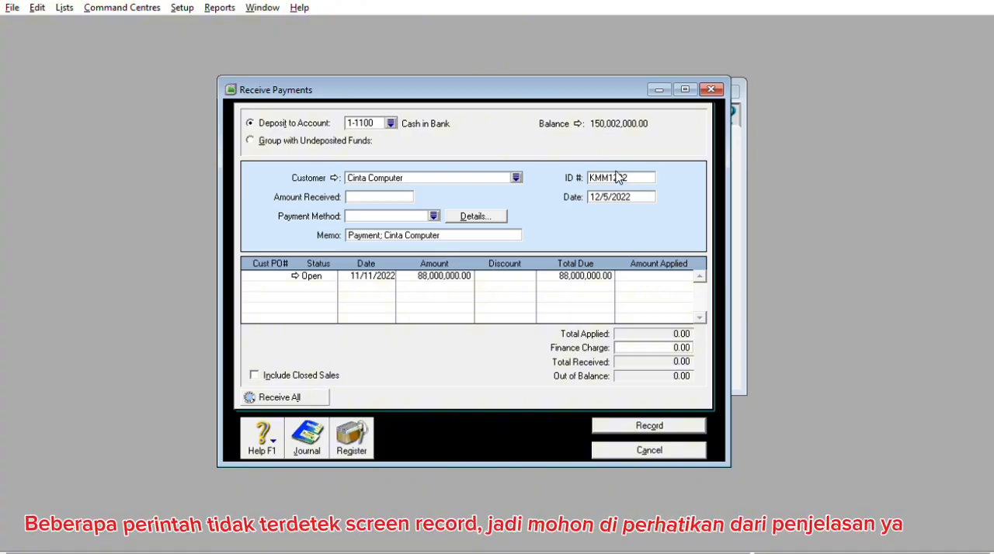
pyautogui.press('Tab')
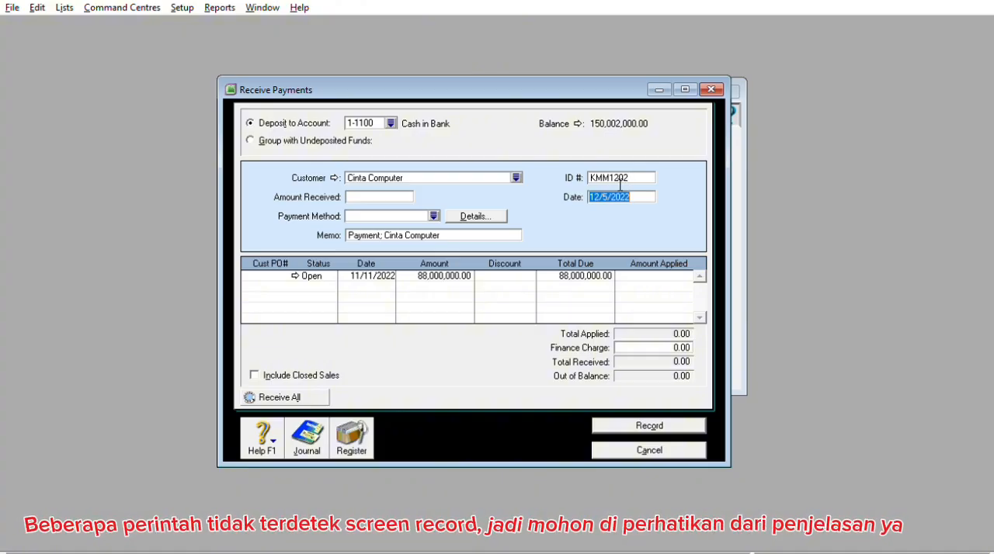
pyautogui.write('12')
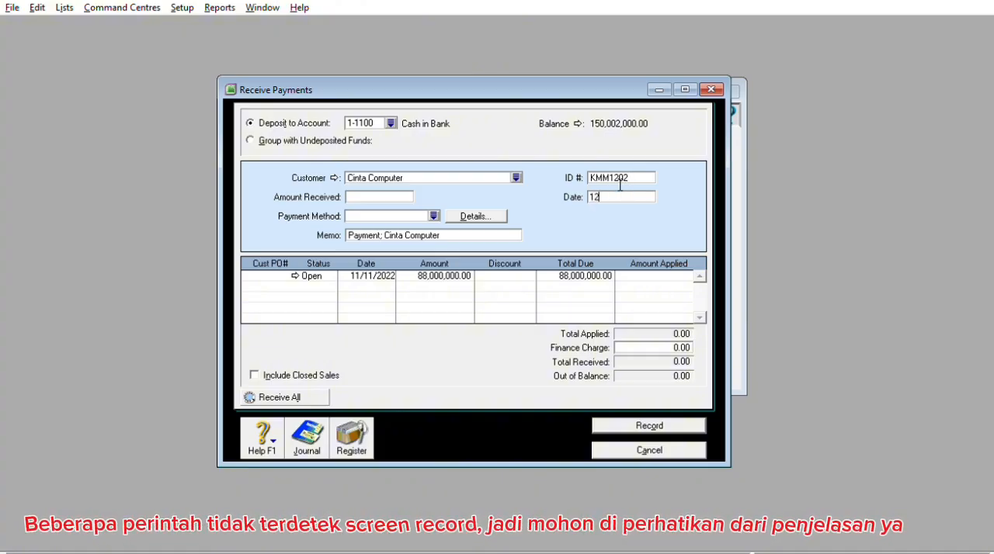
pyautogui.write('/10/2022')
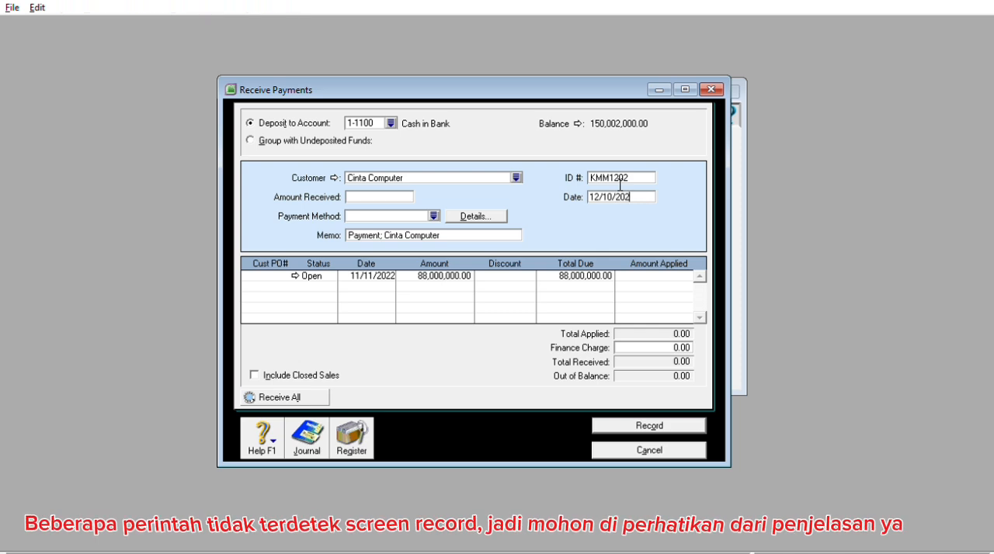
pyautogui.click(413, 193)
pyautogui.write('88000000')
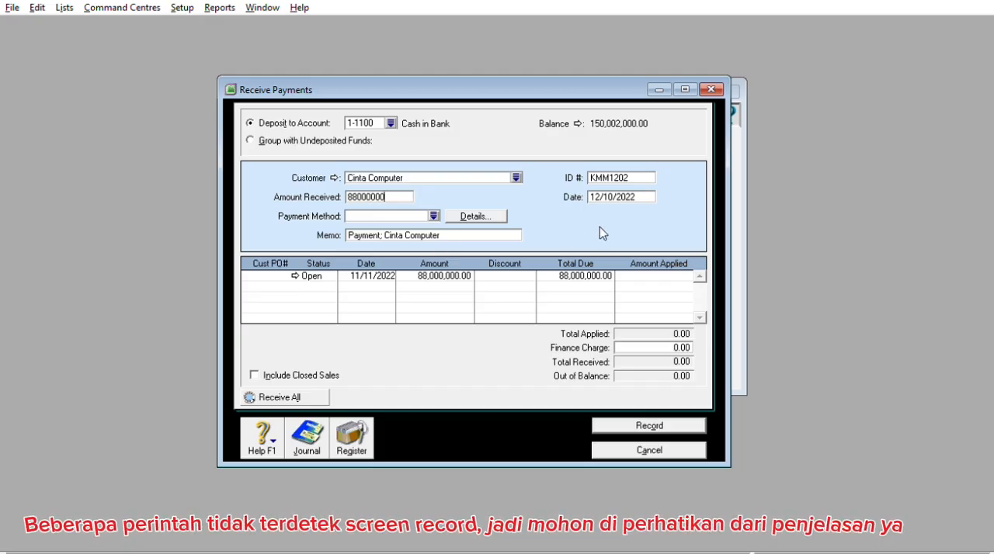
# Apply 88,000,000 to the open sale dated 11/11/2022, then record the receipt and close the form
pyautogui.click(668, 273)
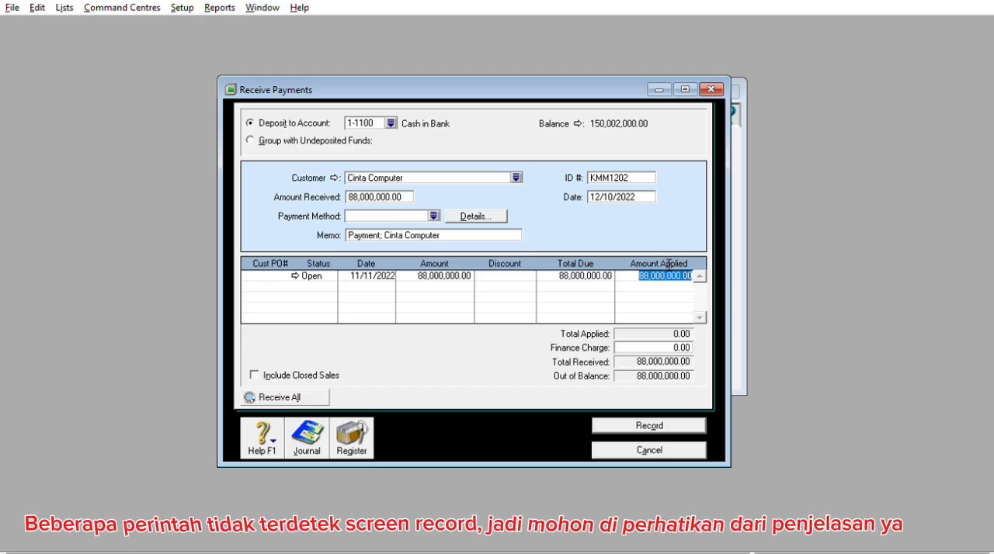
pyautogui.press('Tab')
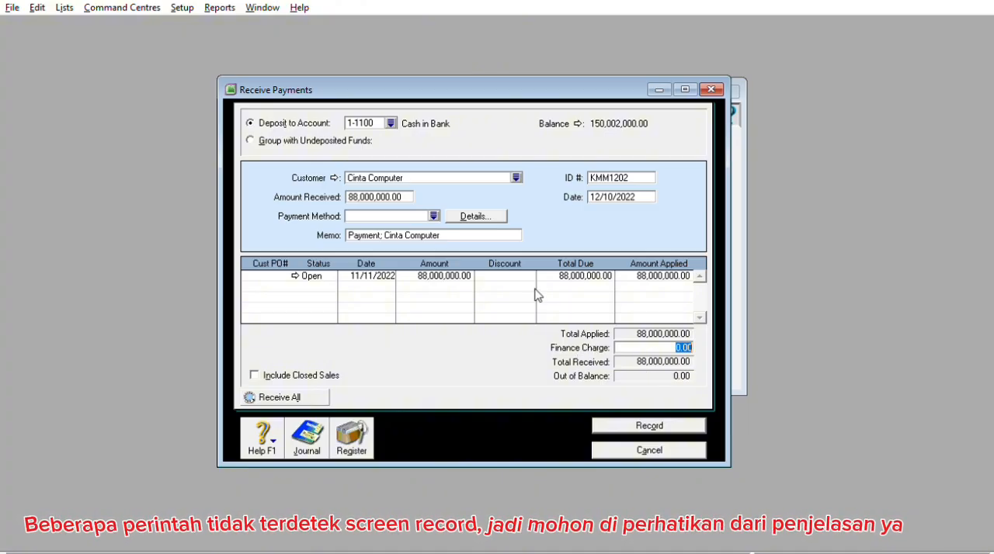
pyautogui.click(652, 423)
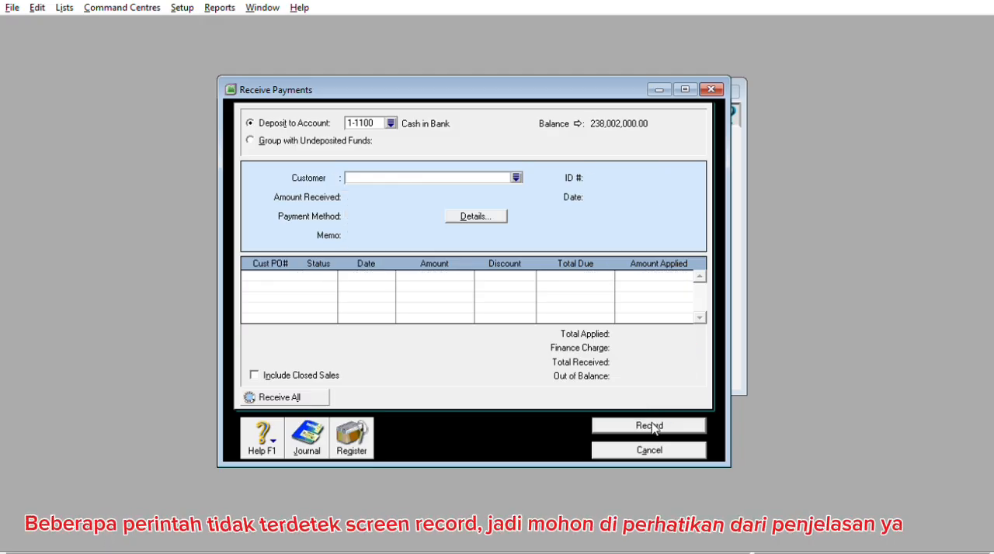
pyautogui.press('Escape')
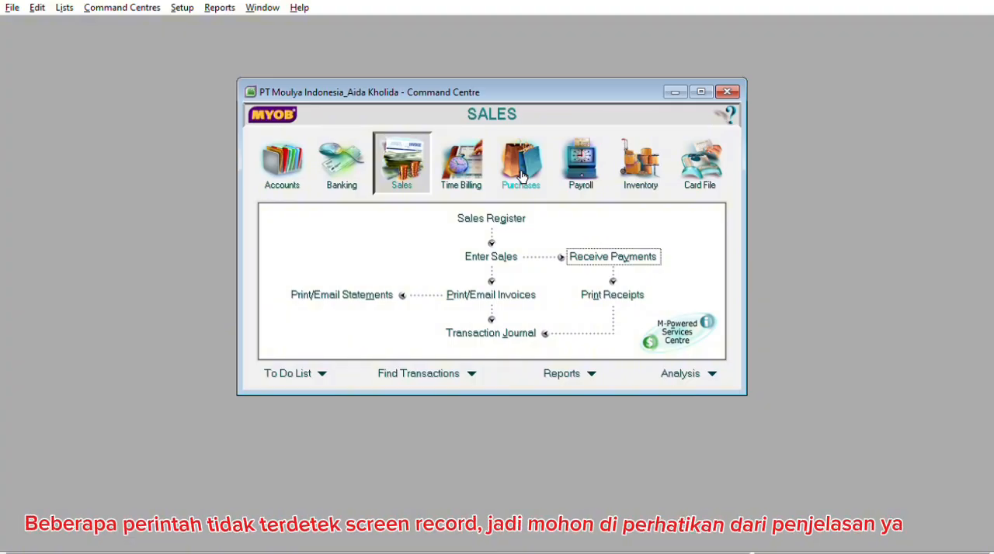
# Start a Pay Bills entry for supplier PT Barokah, paying from account 1-1100 Cash in Bank
pyautogui.click(547, 164)
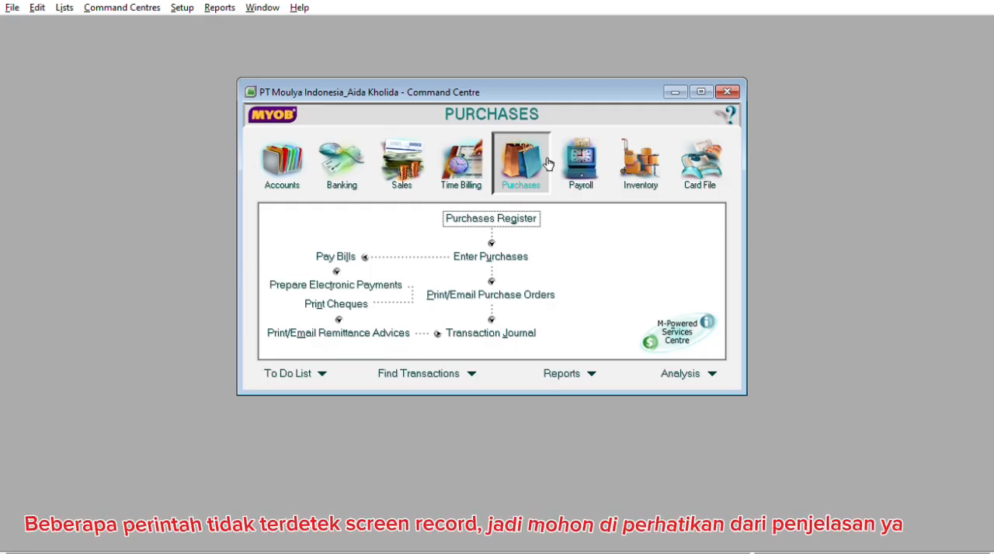
pyautogui.click(339, 249)
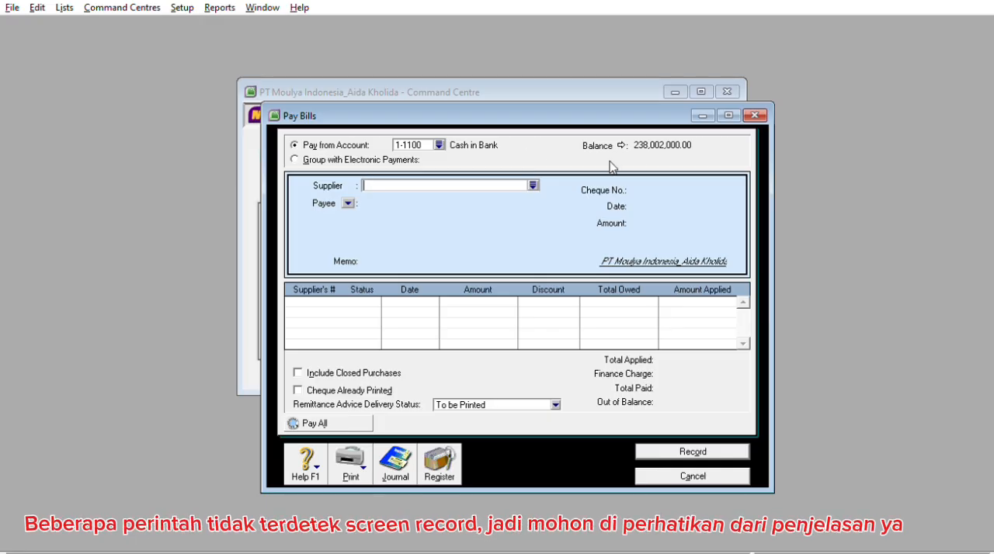
pyautogui.moveTo(588, 110); pyautogui.dragTo(537, 82)
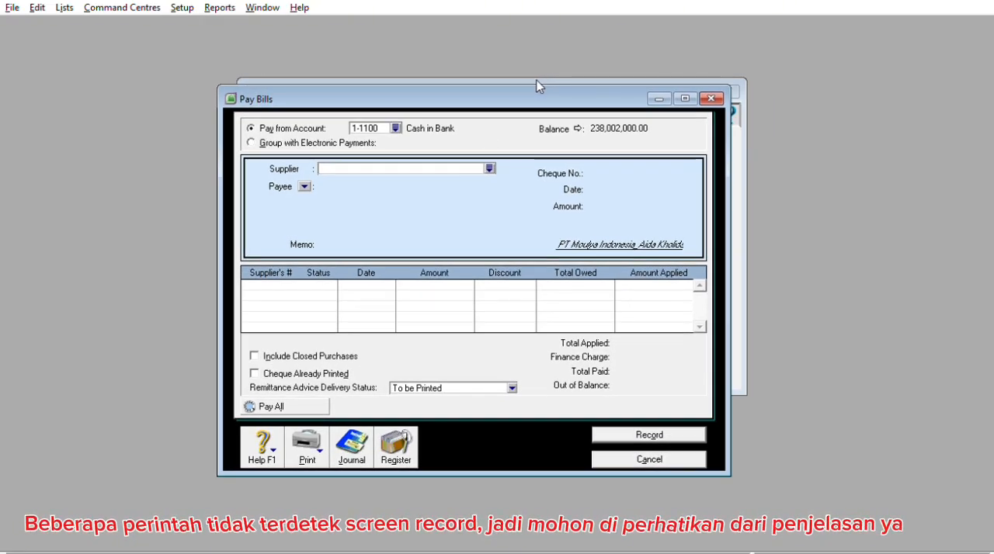
pyautogui.click(489, 169)
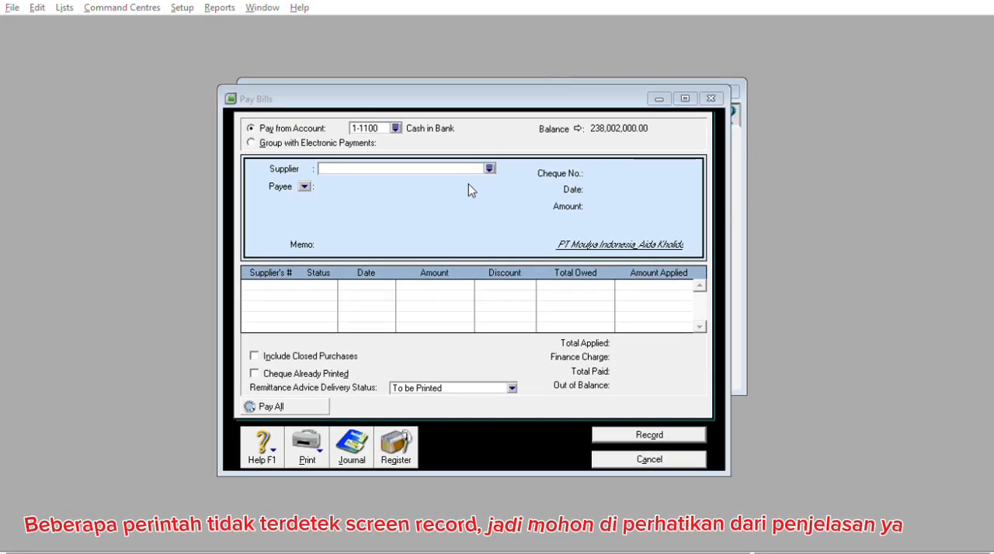
pyautogui.click(588, 358)
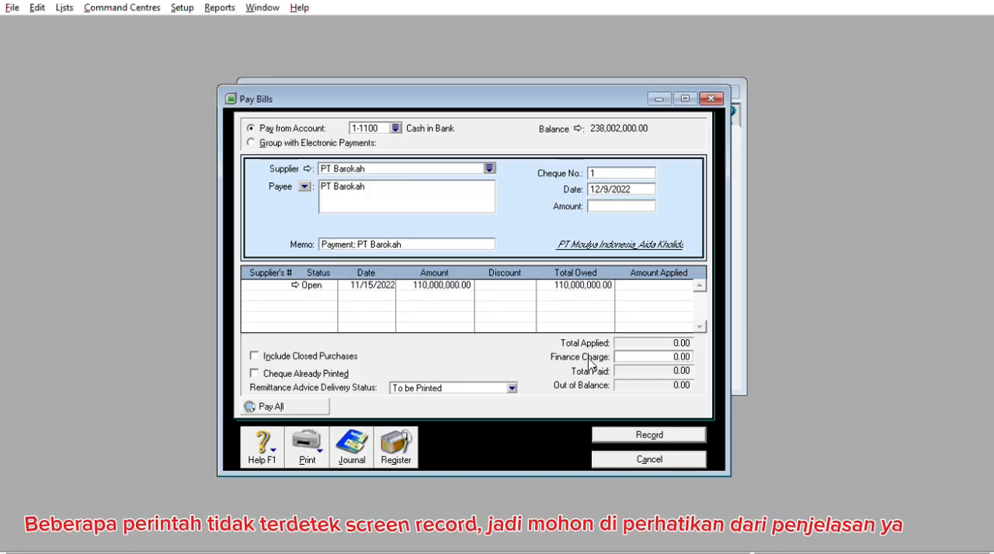
# Set the supplier payment's cheque number to KKMI1203
pyautogui.click(623, 171)
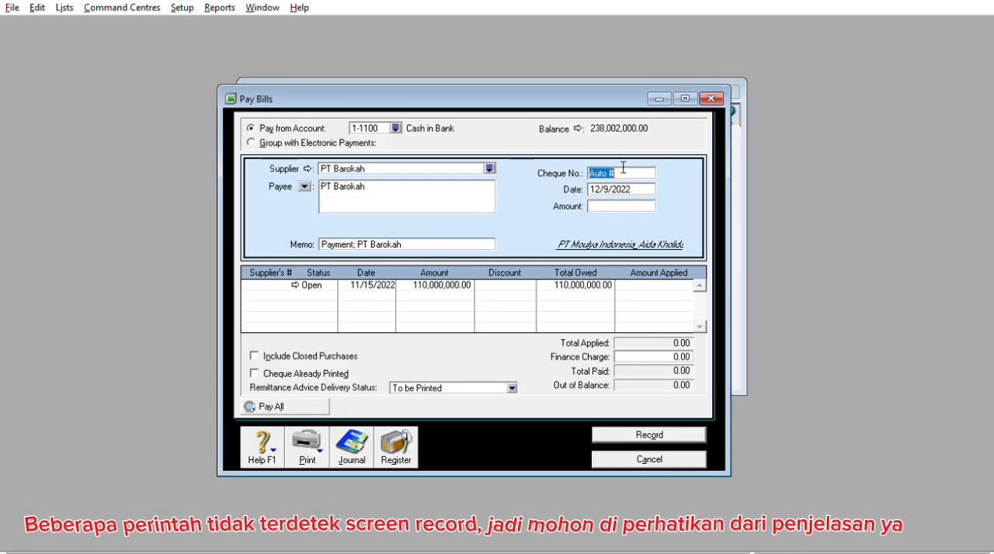
pyautogui.write('KMI1')
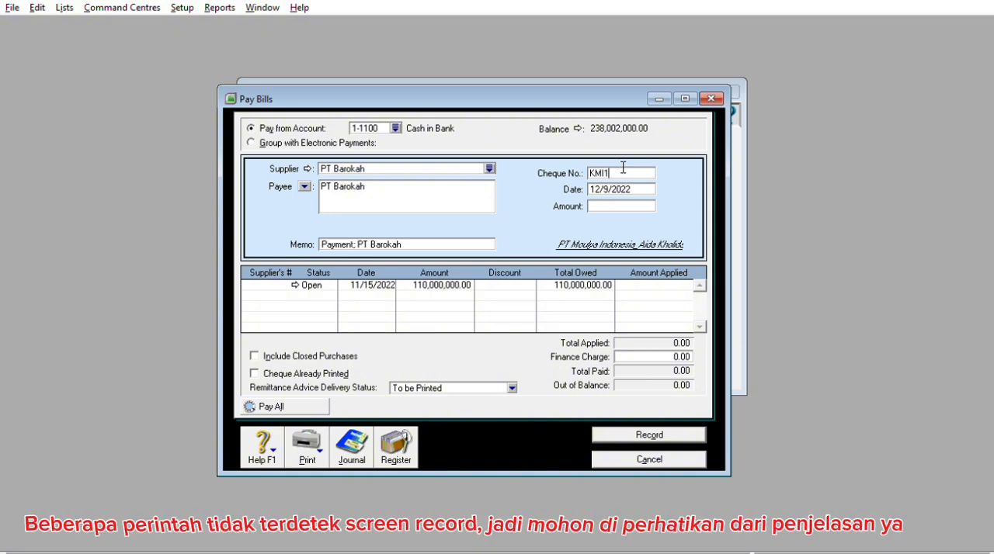
pyautogui.press('BackSpace')
pyautogui.write('MI\\\\')
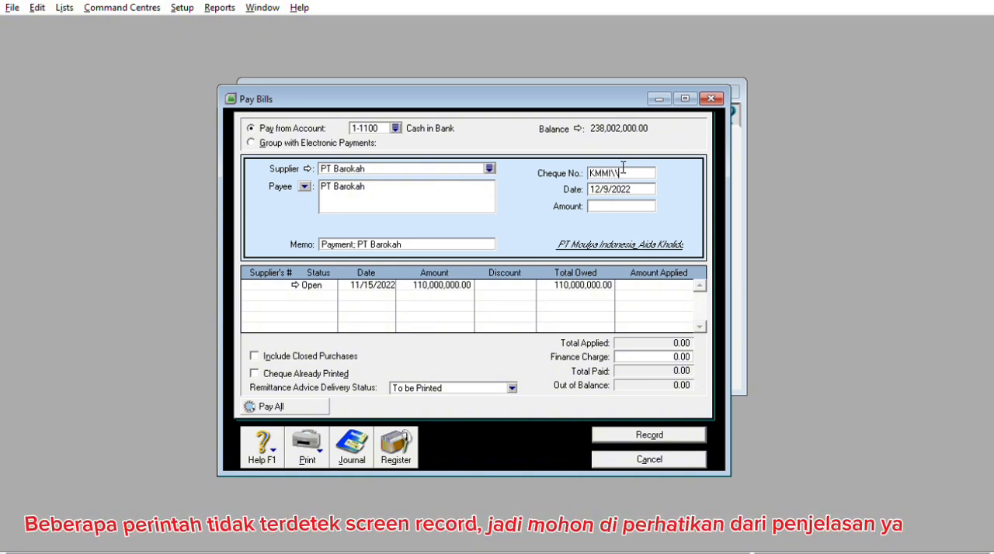
pyautogui.press('BackSpace')
pyautogui.press('BackSpace')
pyautogui.press('BackSpace')
pyautogui.press('BackSpace')
pyautogui.press('BackSpace')
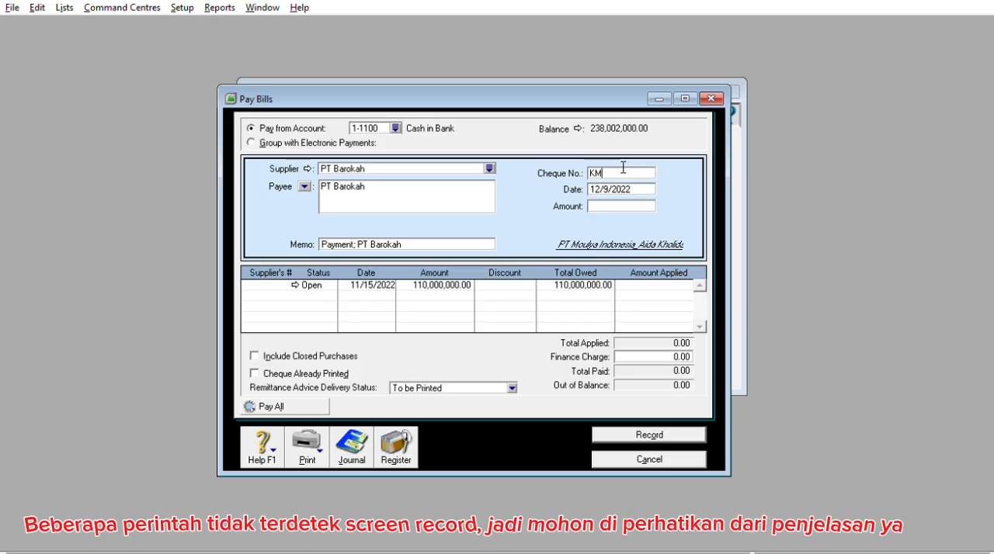
pyautogui.write('KMI1265')
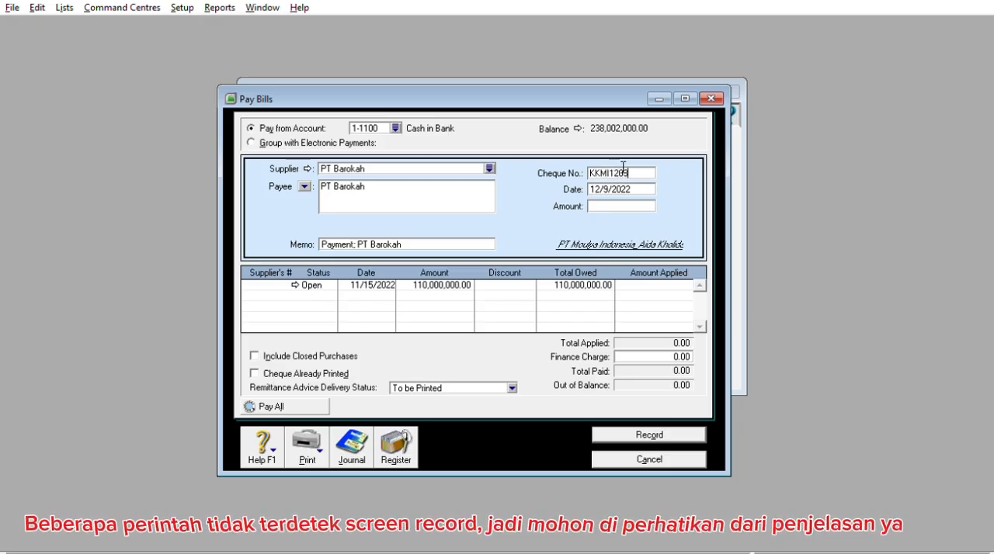
pyautogui.press('BackSpace')
pyautogui.press('BackSpace')
pyautogui.write('03')
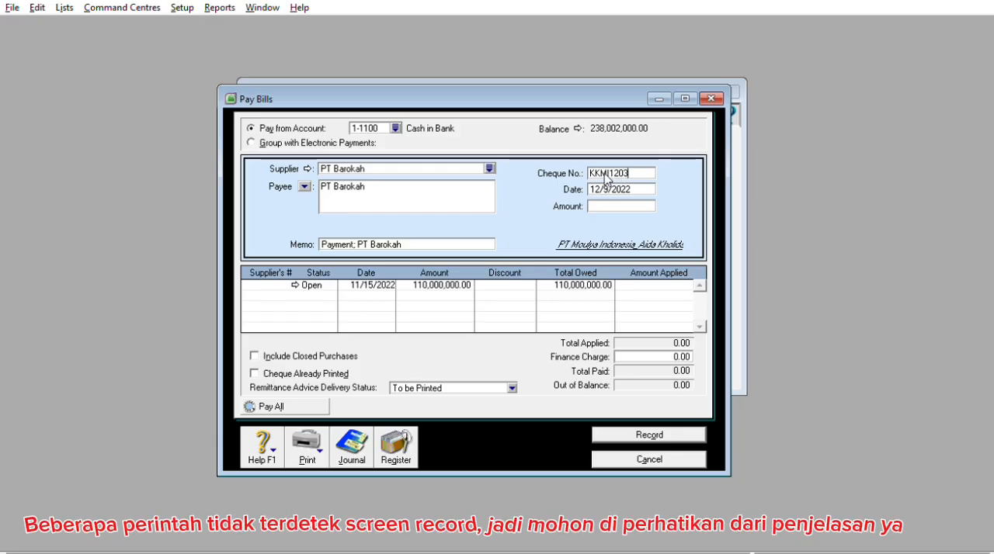
# Set the supplier payment's date to 12/10/2022 and its amount to 110,000,000
pyautogui.press('Tab')
pyautogui.press('Left')
pyautogui.press('Right')
pyautogui.press('Right')
pyautogui.press('Right')
pyautogui.press('Right')
pyautogui.press('BackSpace')
pyautogui.write('10')
pyautogui.press('Tab')
pyautogui.write('11000000')
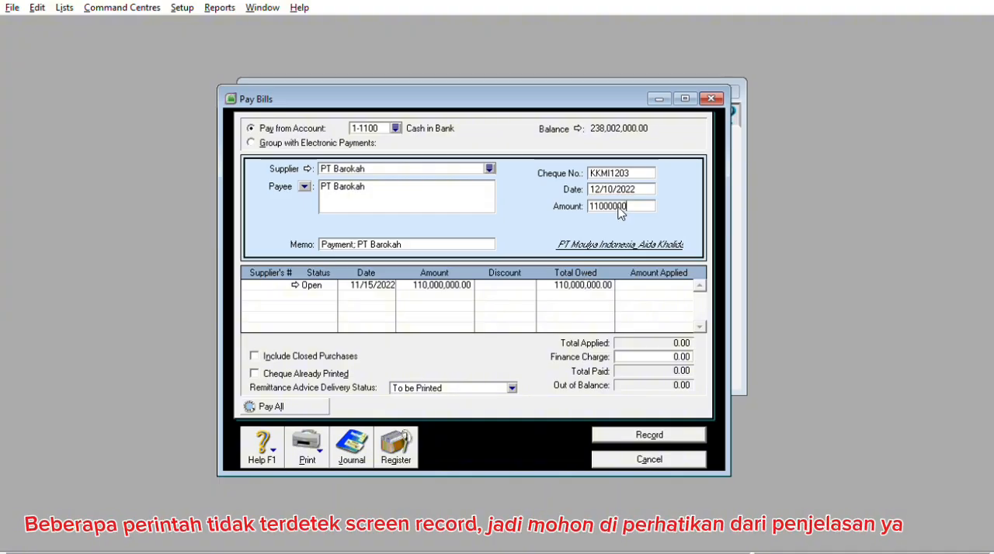
pyautogui.press('Tab')
pyautogui.click(624, 205)
pyautogui.click(618, 204)
pyautogui.write('00')
pyautogui.press('Tab')
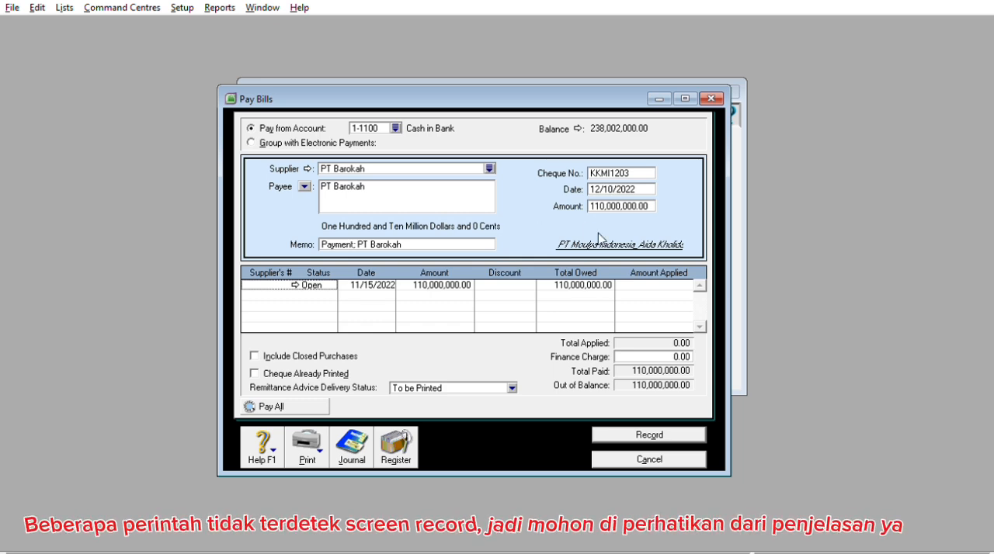
# Apply 110,000,000 to the open purchase dated 11/15/2022, then record the payment and close the Pay Bills form
pyautogui.click(666, 284)
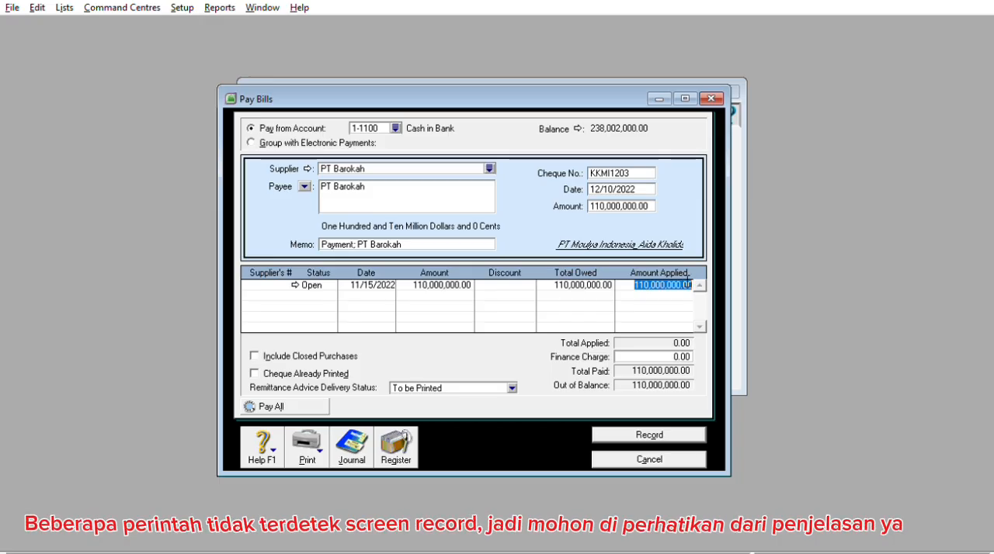
pyautogui.press('Tab')
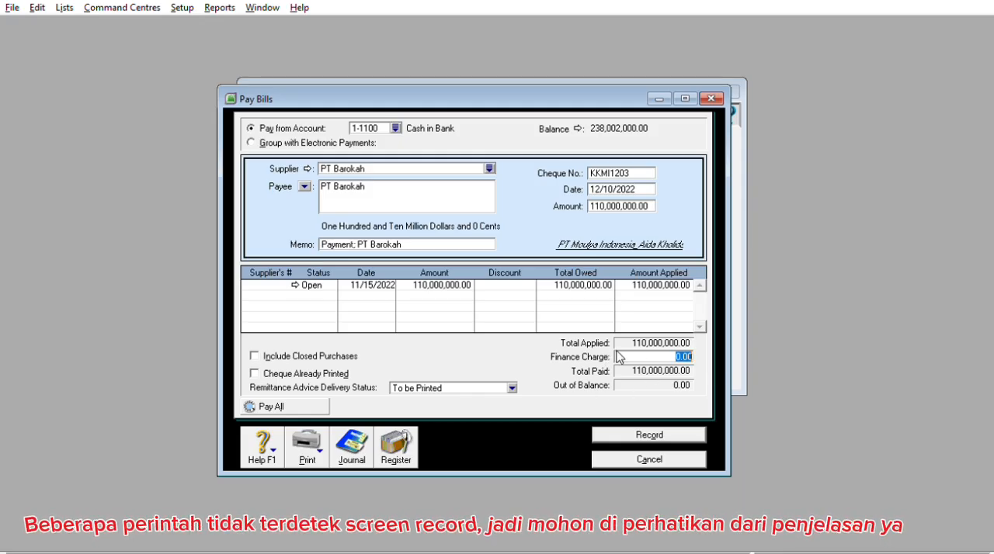
pyautogui.click(650, 433)
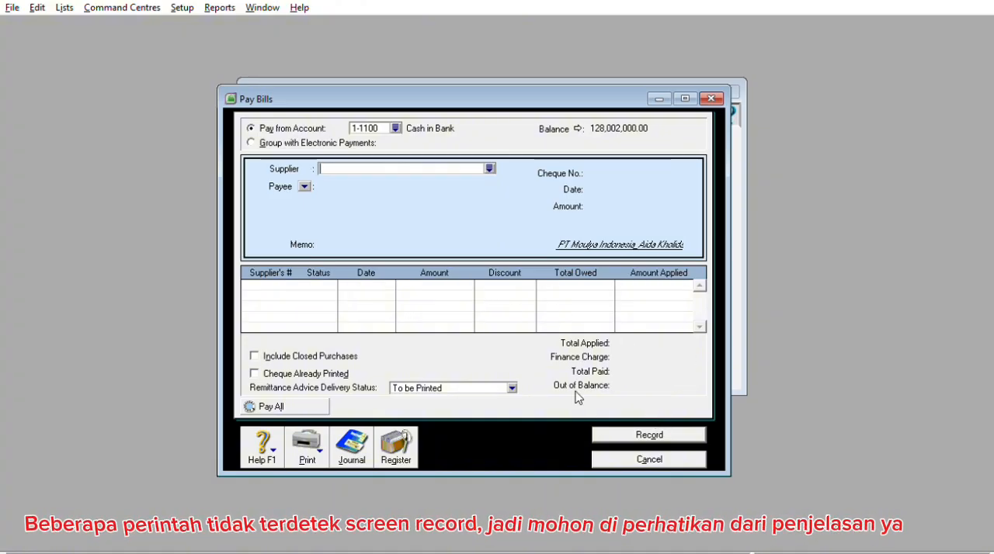
pyautogui.click(616, 437)
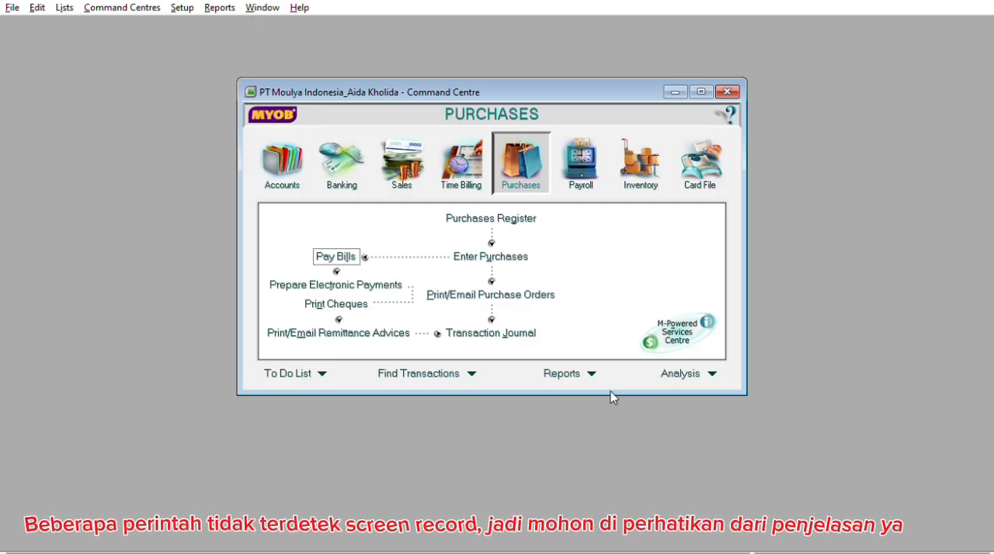
# Start a new item sales invoice and open a new customer card from its customer selection
pyautogui.click(417, 149)
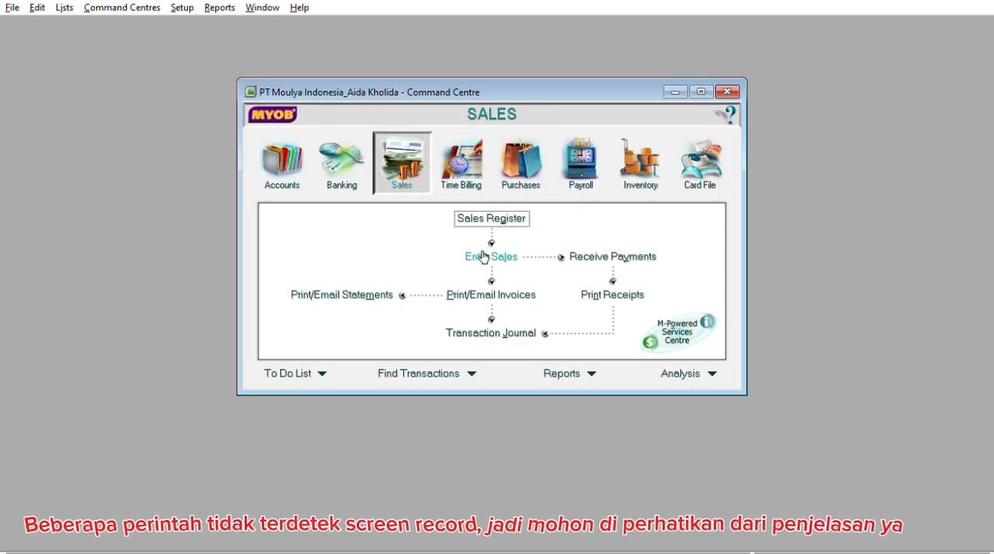
pyautogui.click(513, 252)
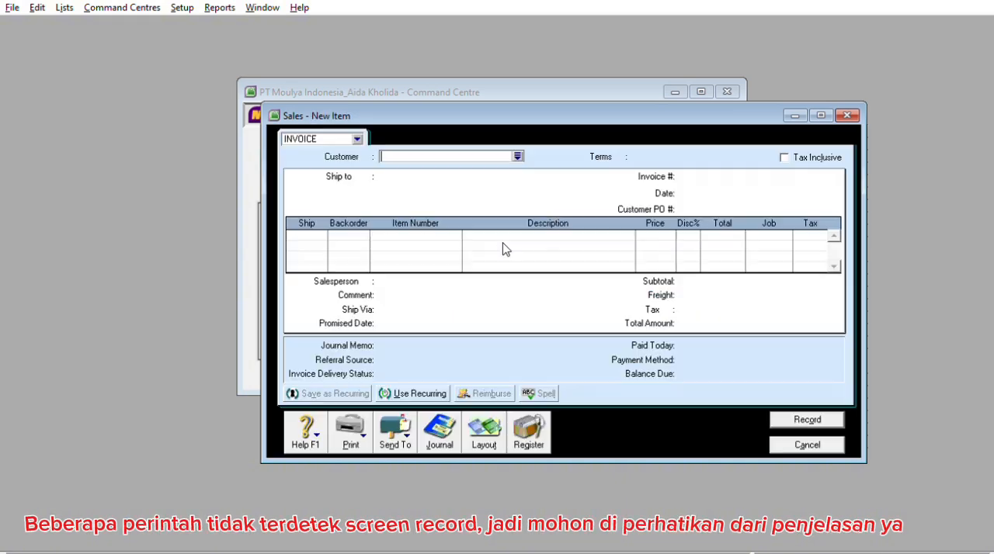
pyautogui.moveTo(645, 109); pyautogui.dragTo(525, 82)
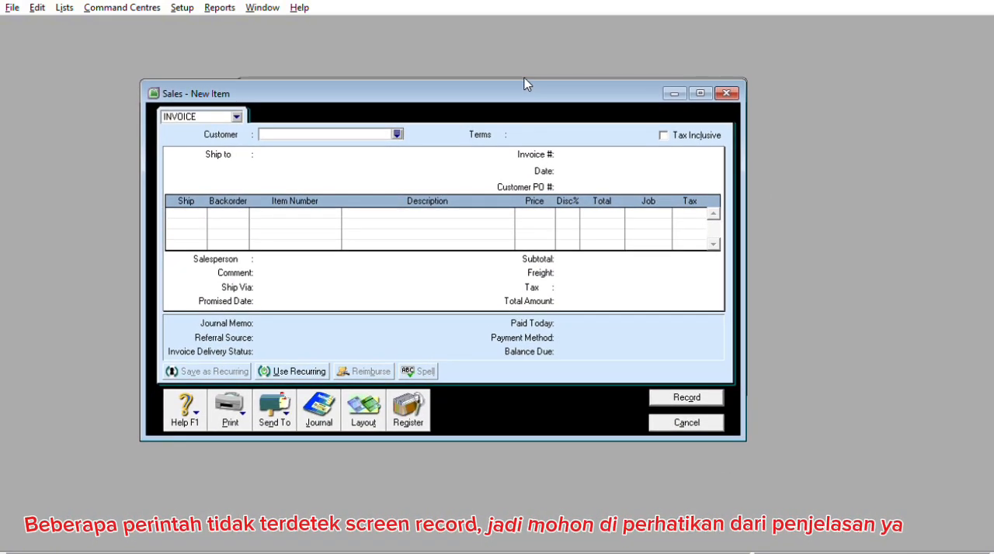
pyautogui.click(397, 134)
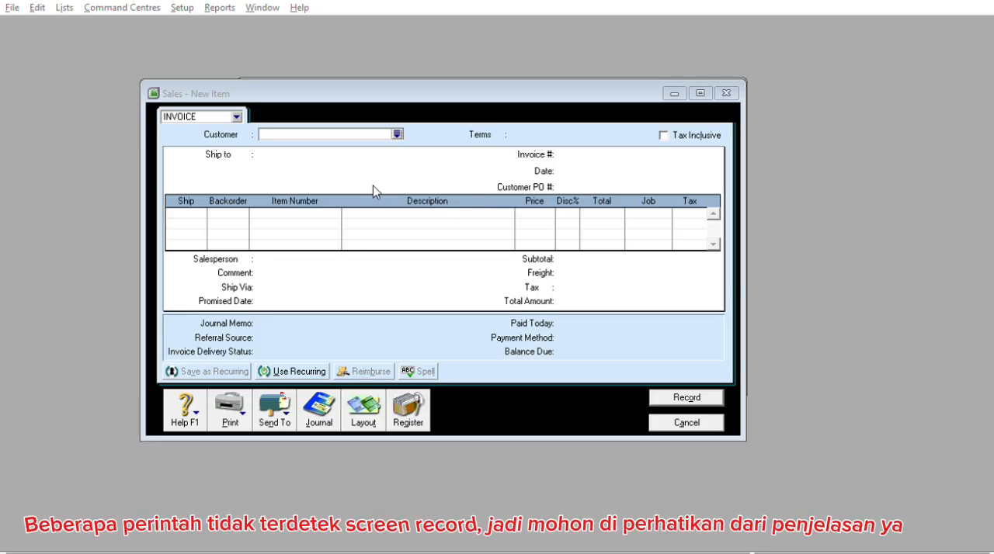
pyautogui.click(385, 375)
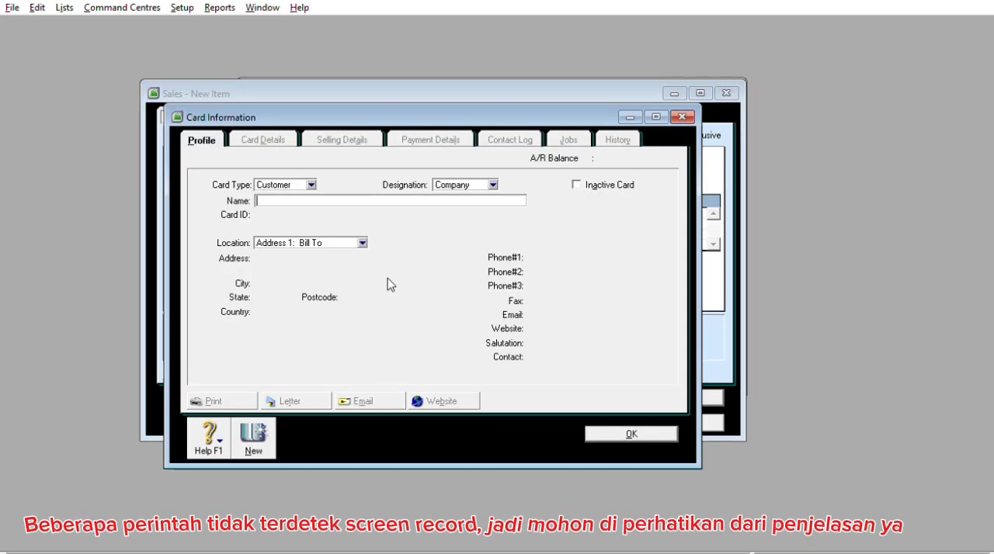
# Name the new customer card Penjualan Tunai, enter its customer card ID and save the card
pyautogui.write('P')
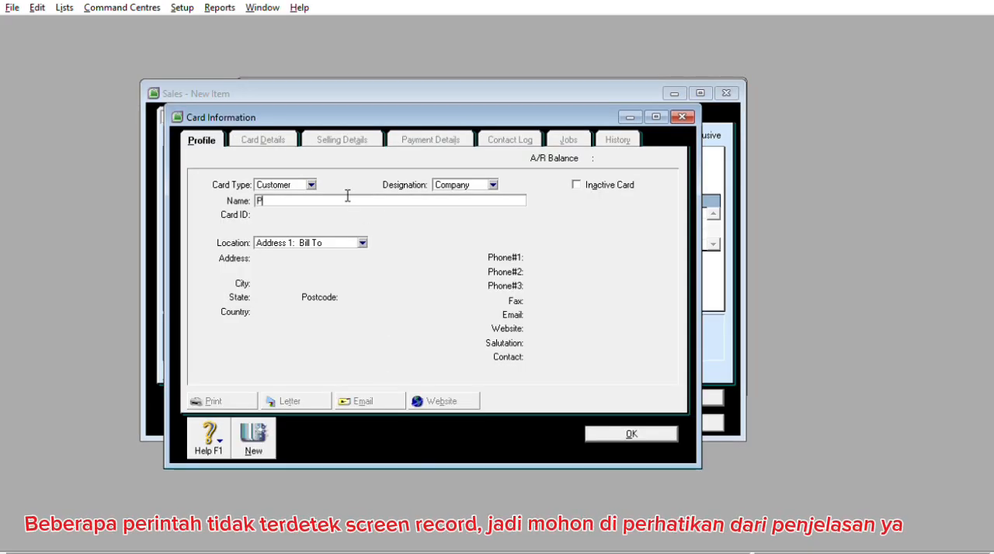
pyautogui.write('enjualan Tunai')
pyautogui.press('Tab')
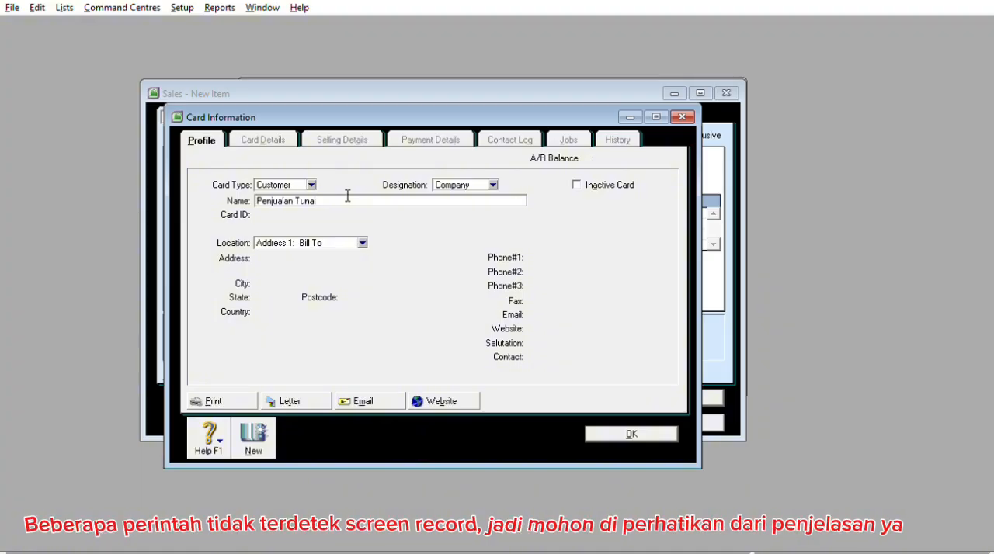
pyautogui.write('S')
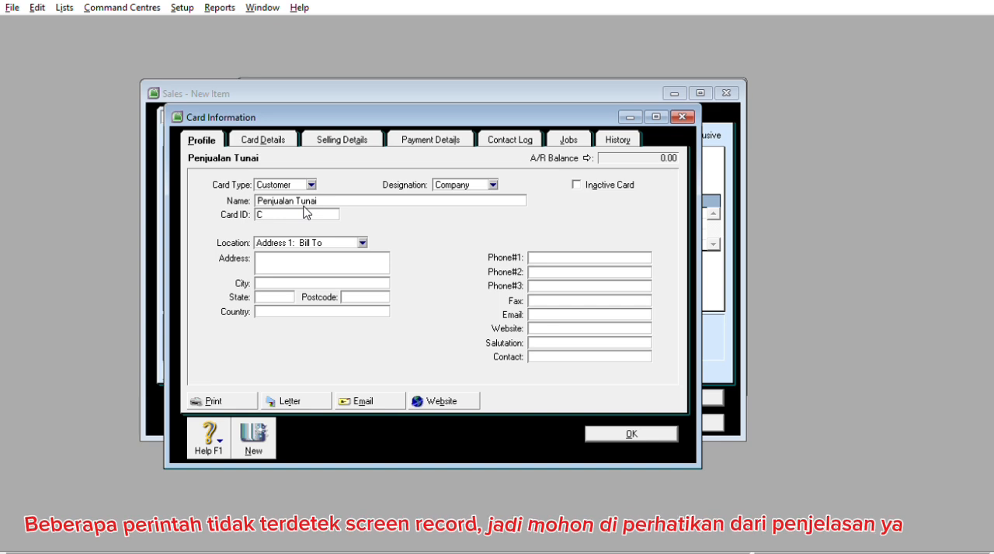
pyautogui.write('005')
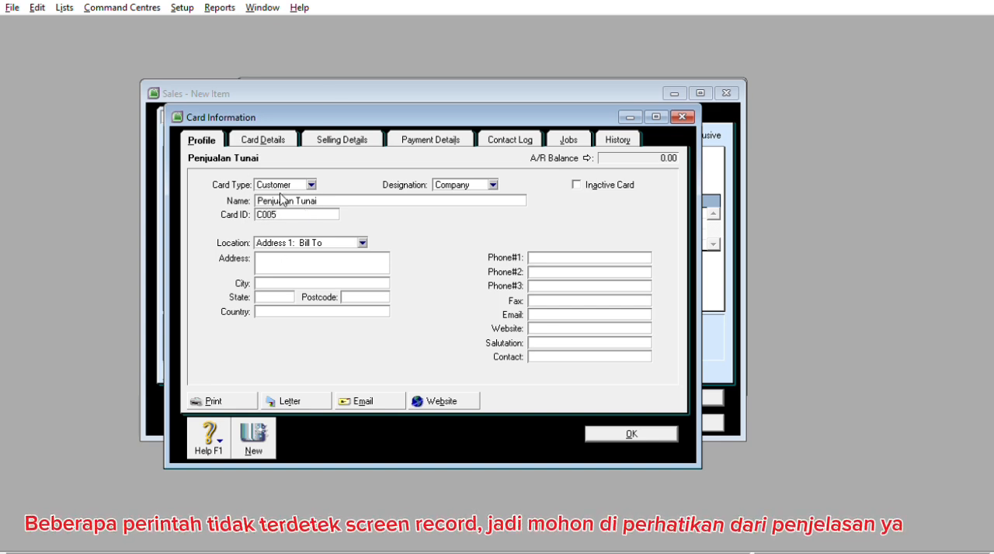
pyautogui.click(599, 431)
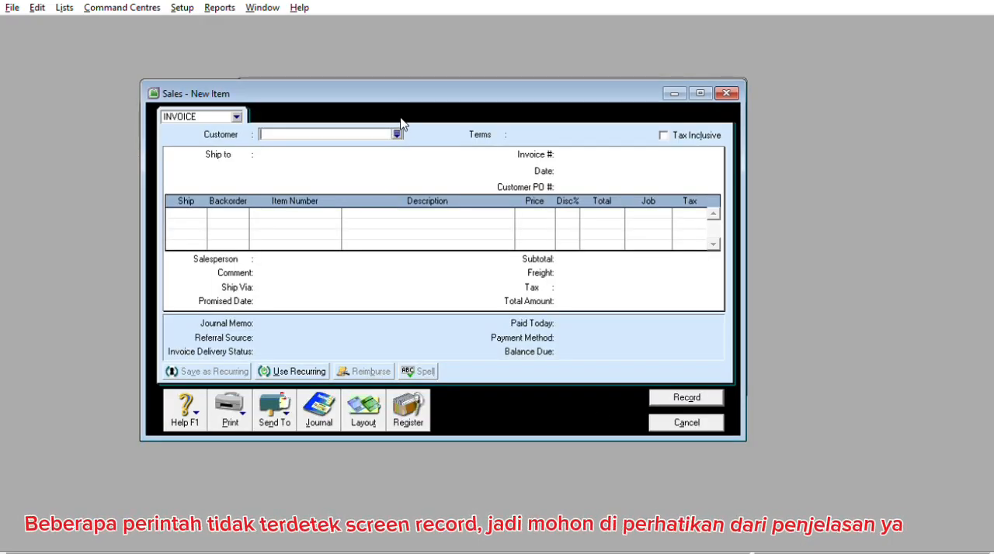
# Select customer Penjualan Tunai for the invoice, with invoice number FTMI1201 and date 12/15/2022
pyautogui.click(397, 134)
pyautogui.doubleClick(380, 232)
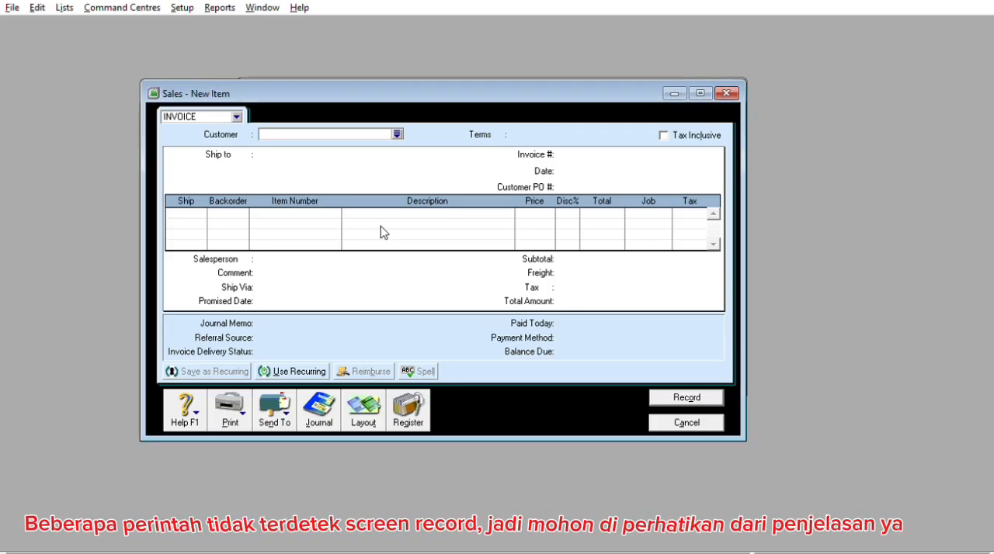
pyautogui.click(582, 151)
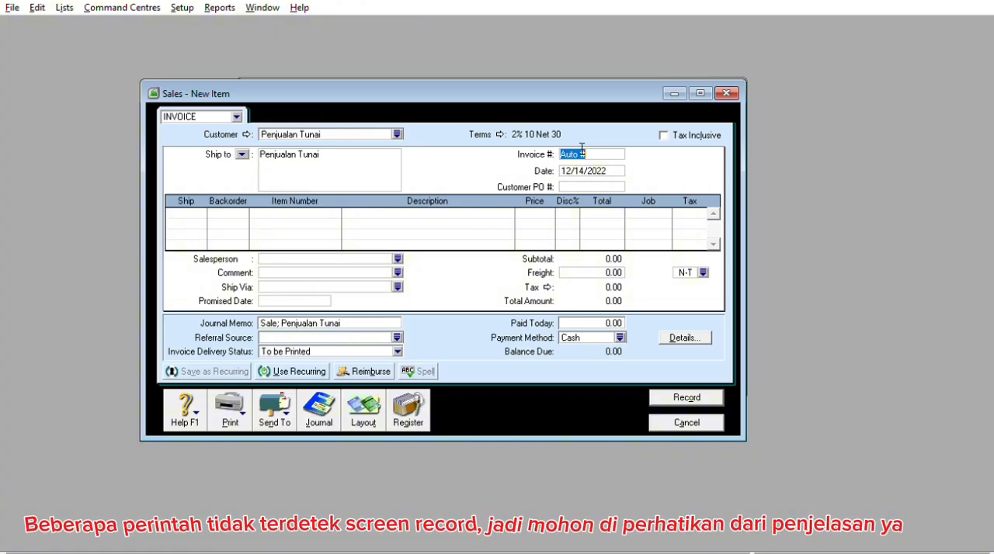
pyautogui.write('FT')
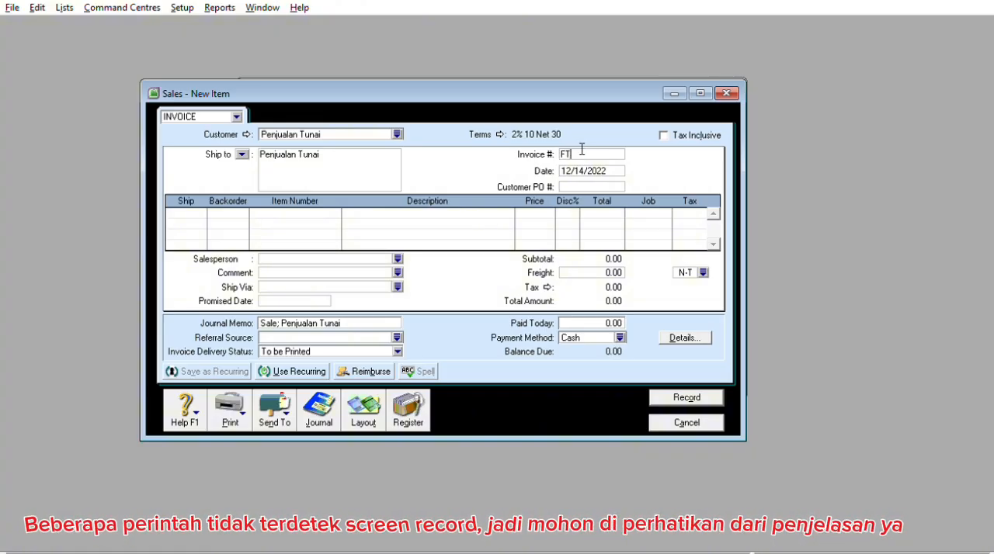
pyautogui.write('MI-201')
pyautogui.press('Tab')
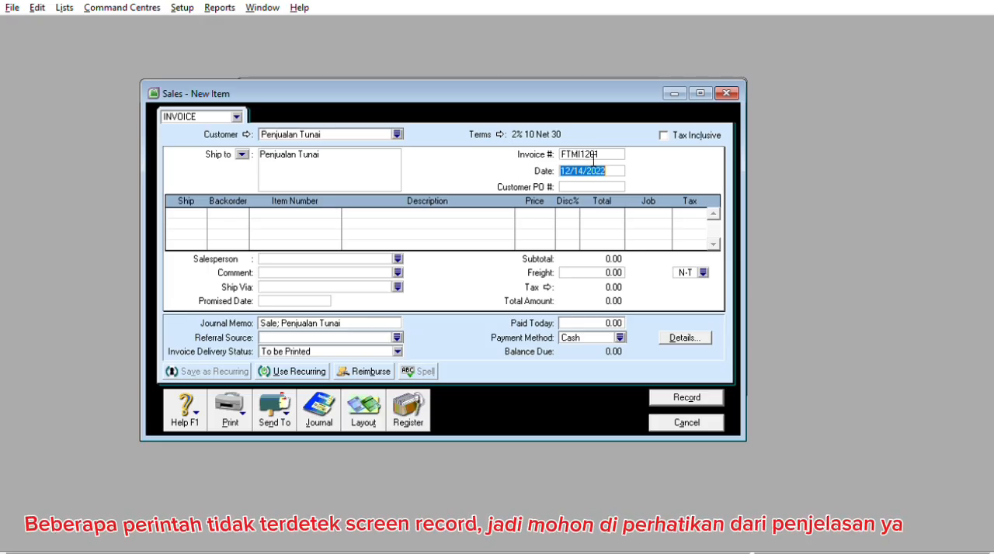
pyautogui.click(592, 166)
pyautogui.press('BackSpace')
pyautogui.write('5')
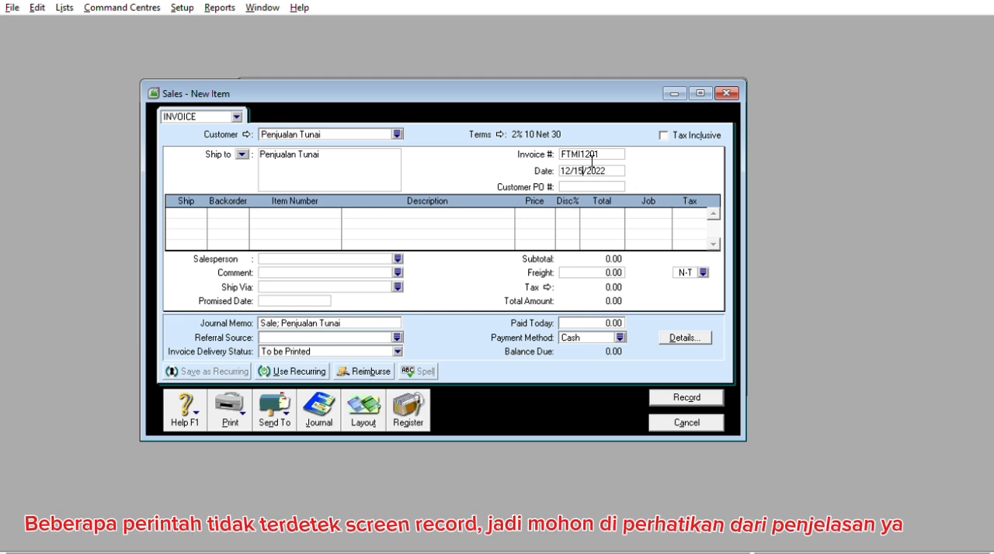
# Enter a shipped quantity of 5 on the first invoice line and choose item TC122 (Portege-M100)
pyautogui.click(207, 208)
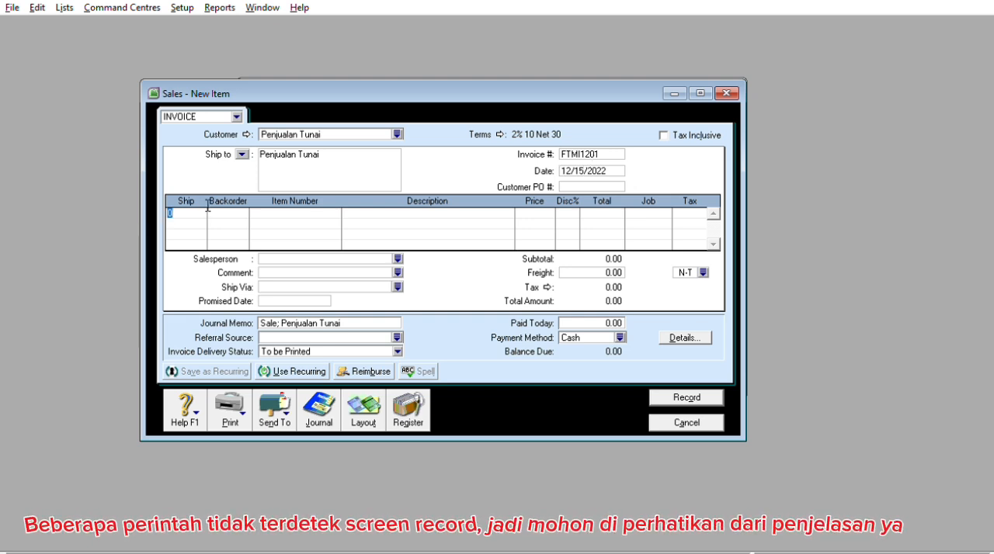
pyautogui.press('Tab')
pyautogui.press('Tab')
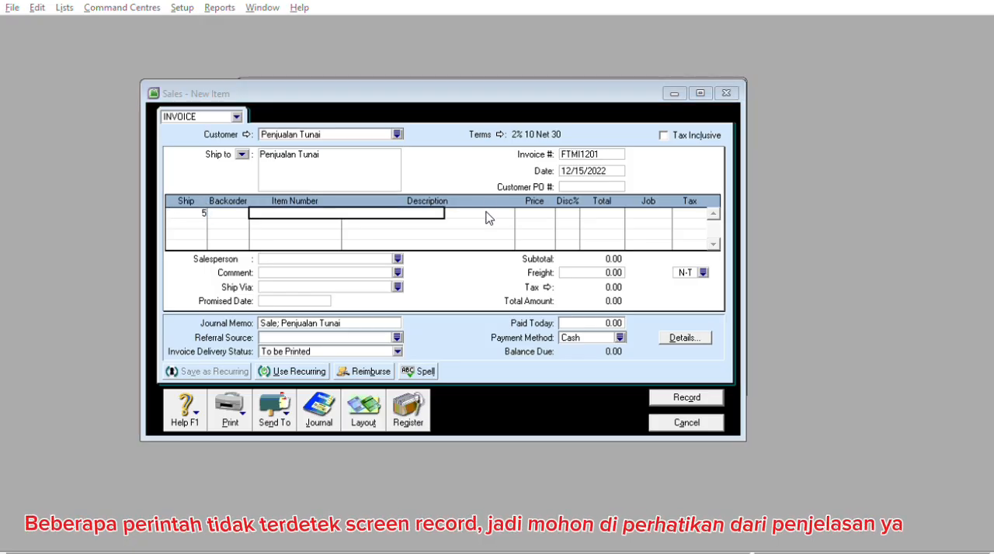
pyautogui.click(572, 373)
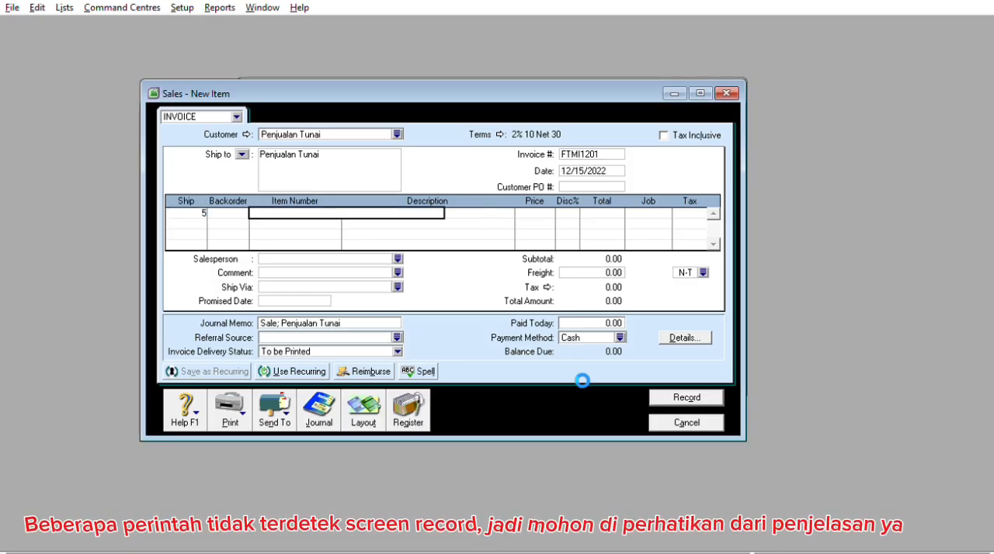
pyautogui.press('Tab')
pyautogui.press('Tab')
# Set the Portege-M100 unit price to 2,500,000 and keep the line's PPN tax code
pyautogui.click(535, 213)
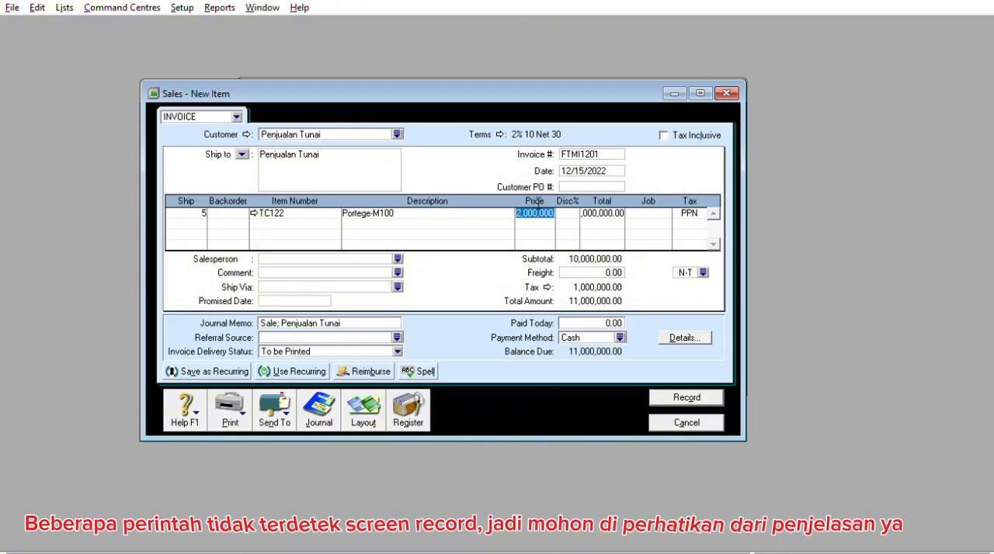
pyautogui.write('2500000')
pyautogui.press('Tab')
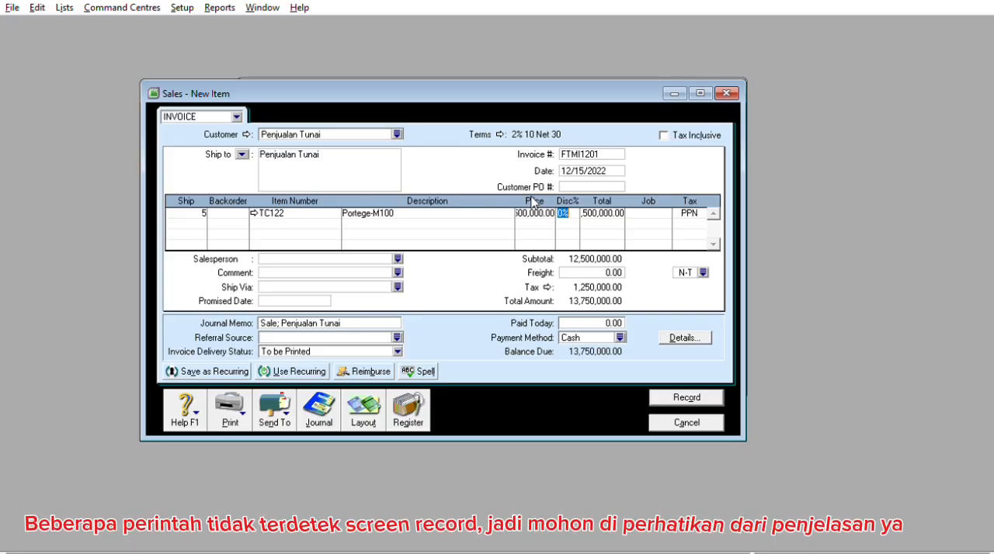
pyautogui.press('Tab')
pyautogui.press('Tab')
pyautogui.press('Tab')
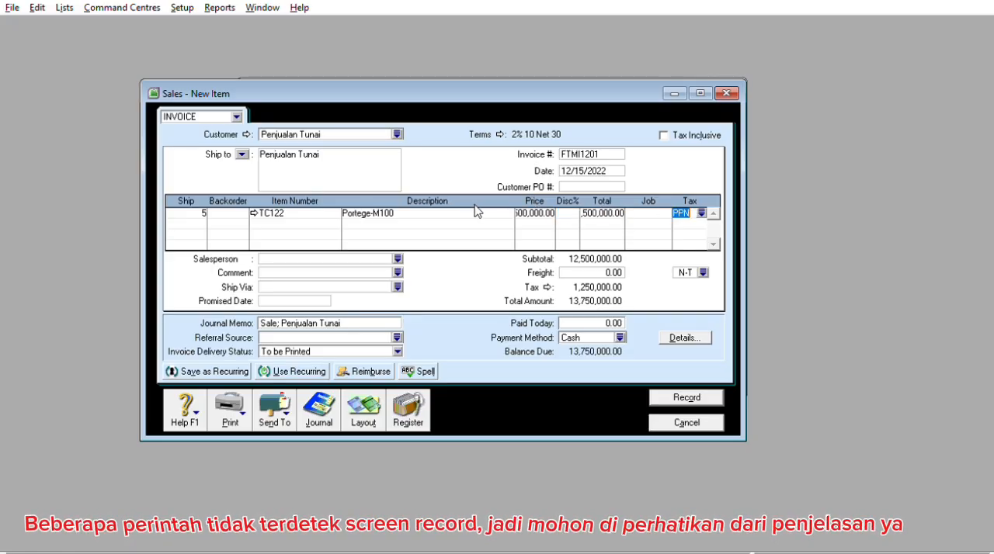
# Add a second invoice line for 4 units of item CT221 (Satelite-B300) at a unit price of 3,800,000
pyautogui.press('Tab')
pyautogui.write('4')
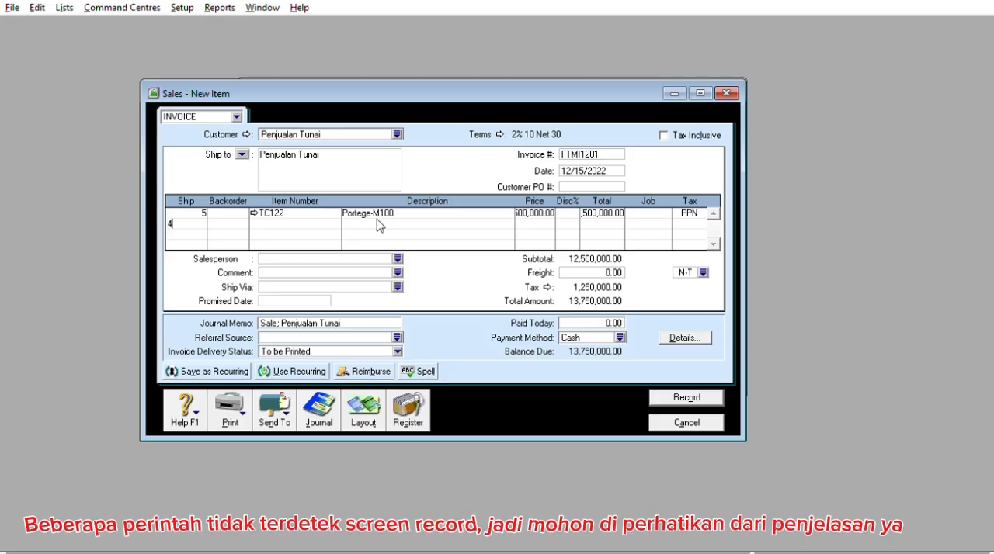
pyautogui.press('Tab')
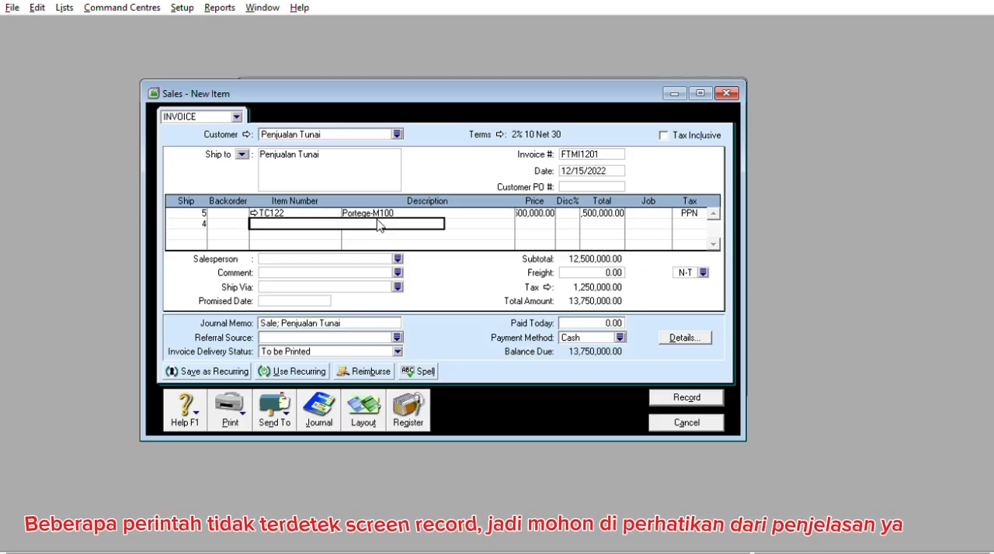
pyautogui.click(545, 357)
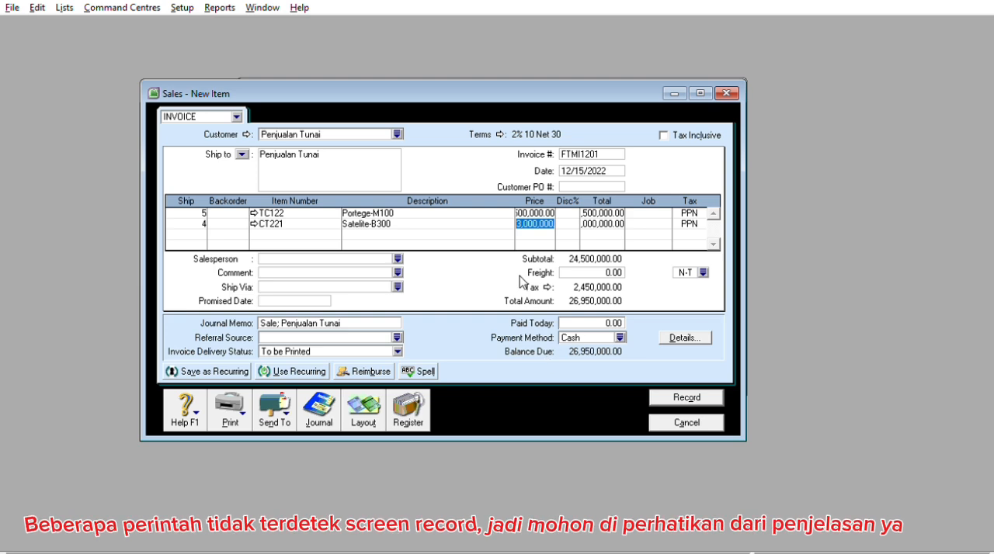
pyautogui.write('3800')
pyautogui.write('000')
pyautogui.press('Tab')
pyautogui.press('Tab')
pyautogui.press('Tab')
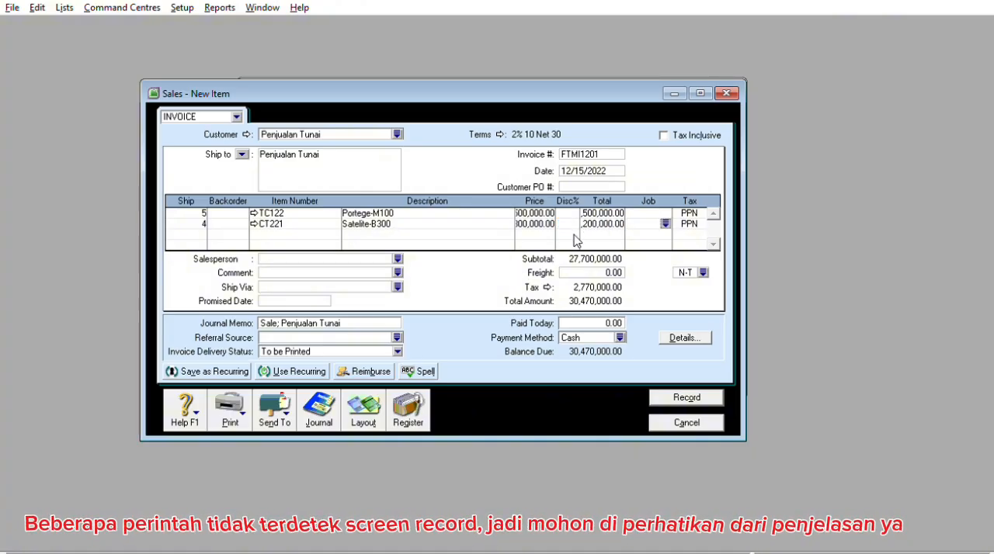
# Set the invoice's freight charge to 130,000, keeping its N-T tax code
pyautogui.click(603, 269)
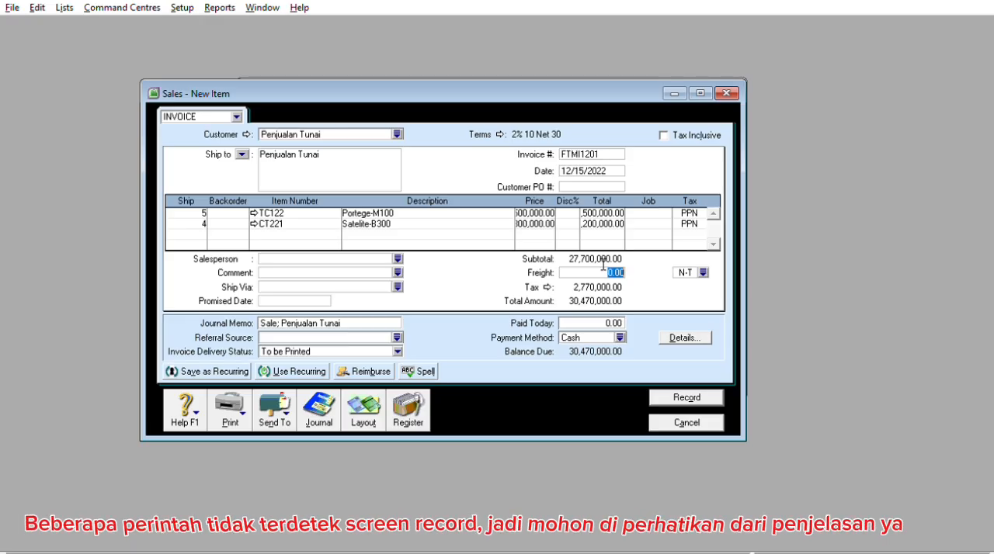
pyautogui.write('130000')
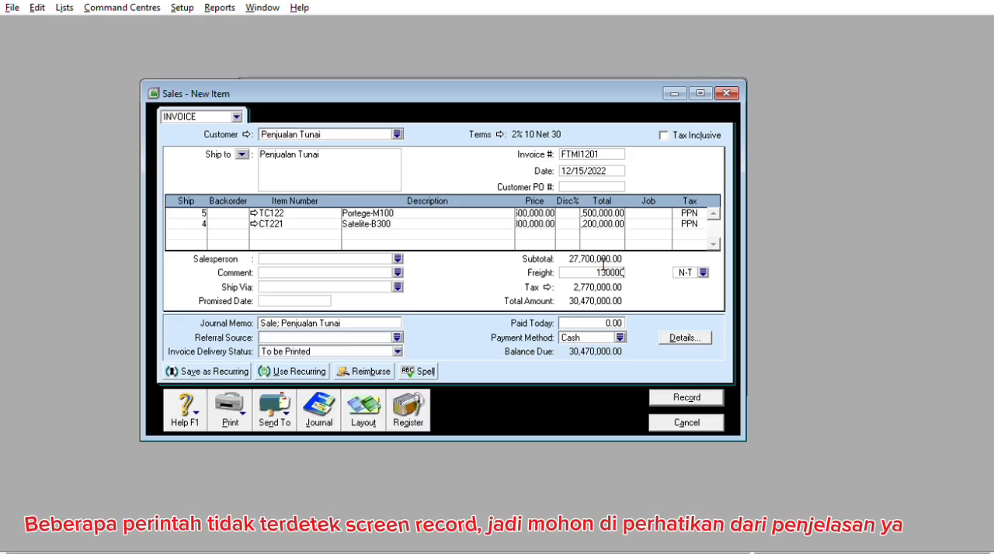
pyautogui.write('30,000')
pyautogui.press('Tab')
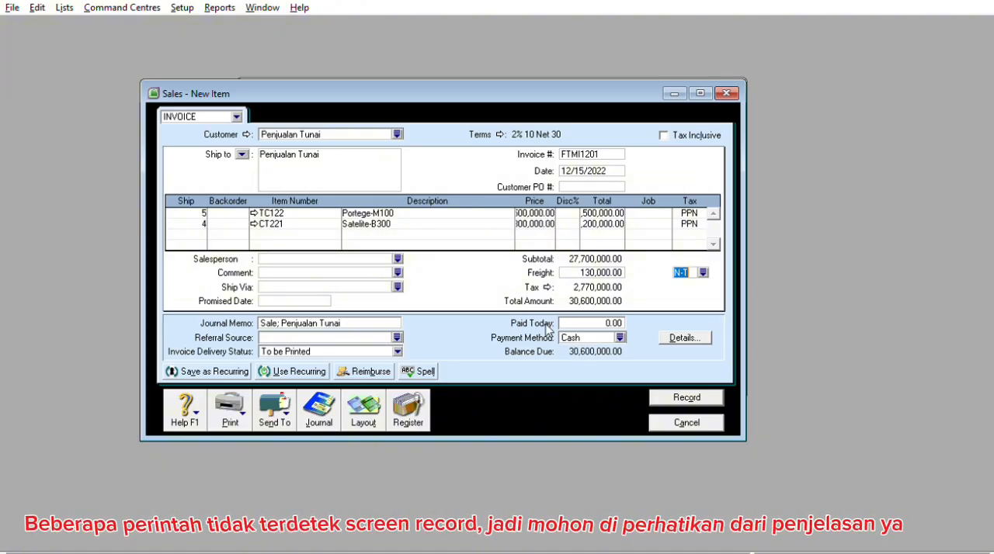
# Enter 30,600,000 as the amount paid today with the Cash payment method, then record the invoice
pyautogui.click(599, 321)
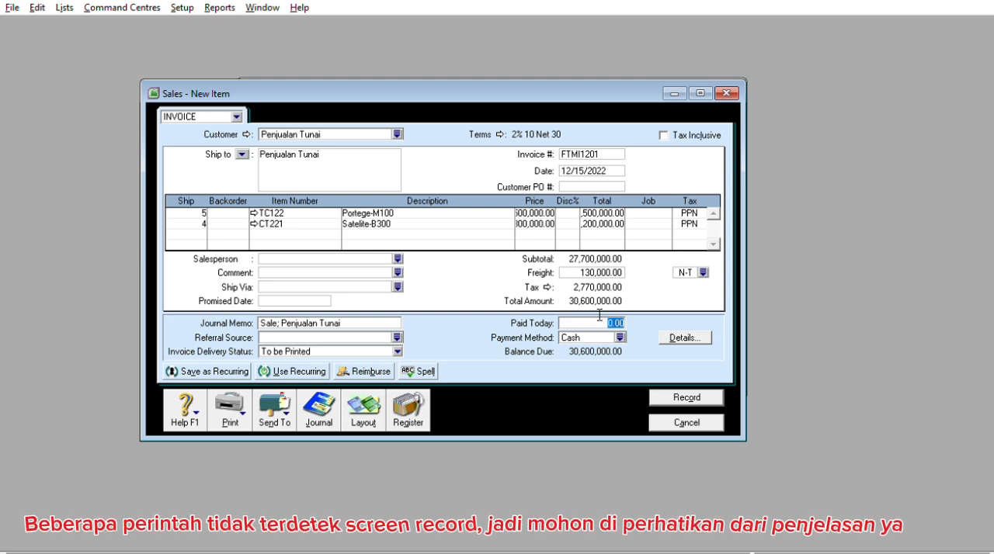
pyautogui.write('30600000')
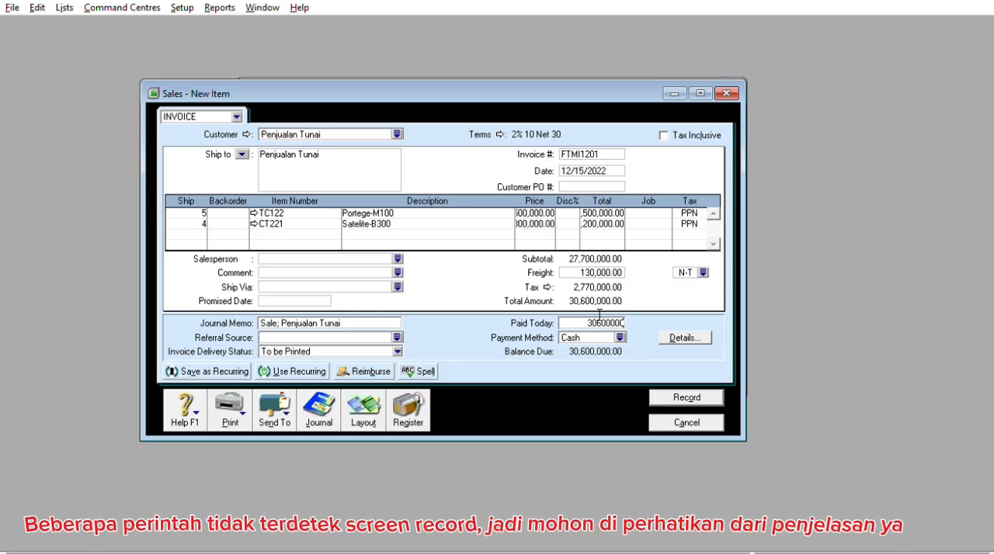
pyautogui.press('Tab')
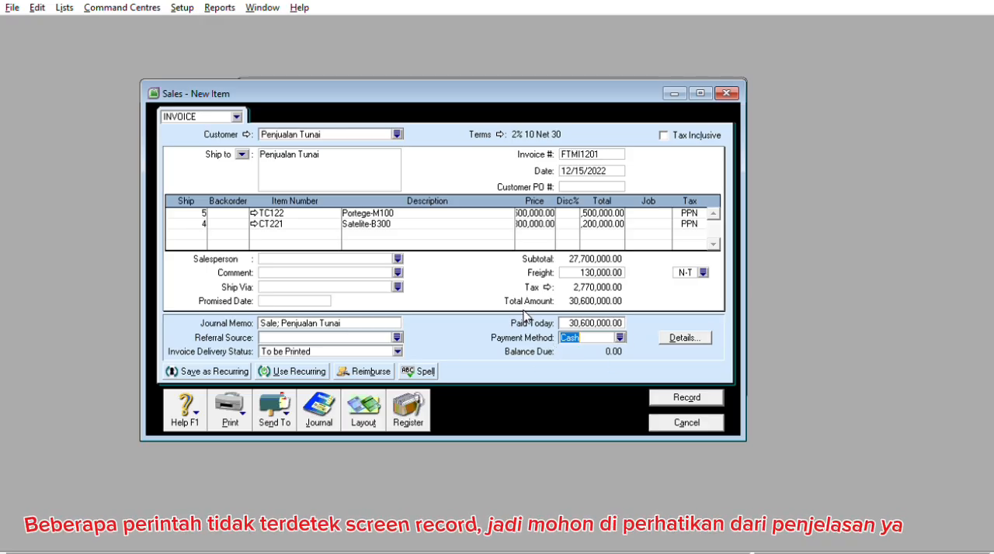
pyautogui.click(680, 394)
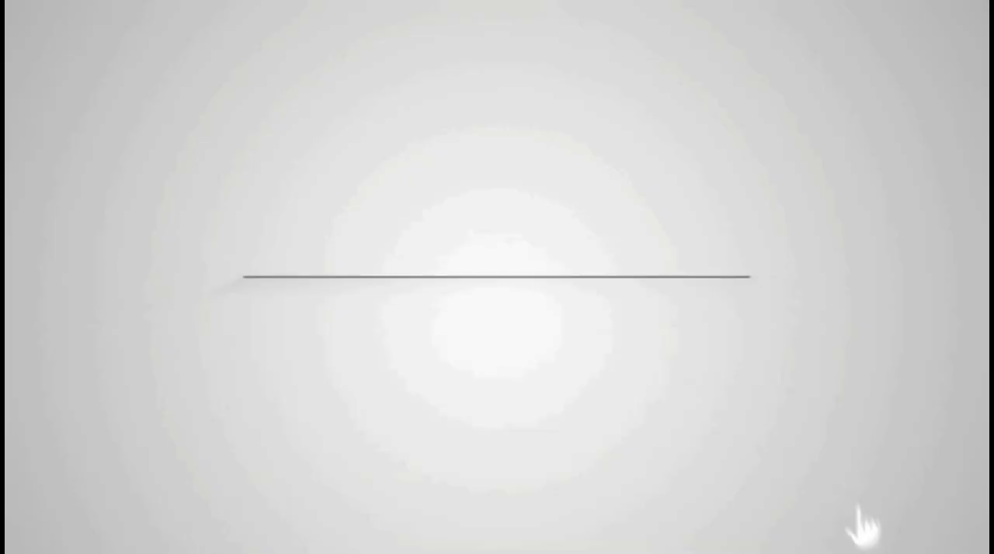